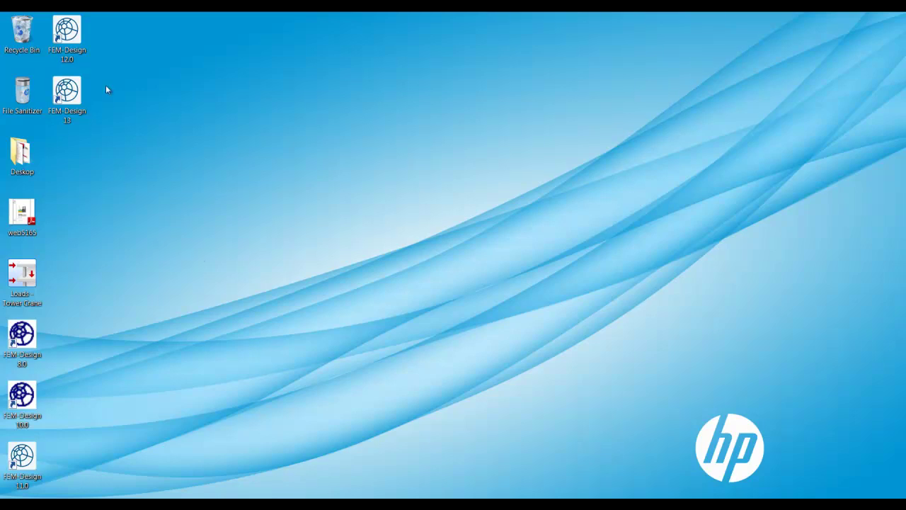
# Open the FEM-Design 13 folder and start FEM-Design 13 3D Structure
pyautogui.doubleClick(78, 99)
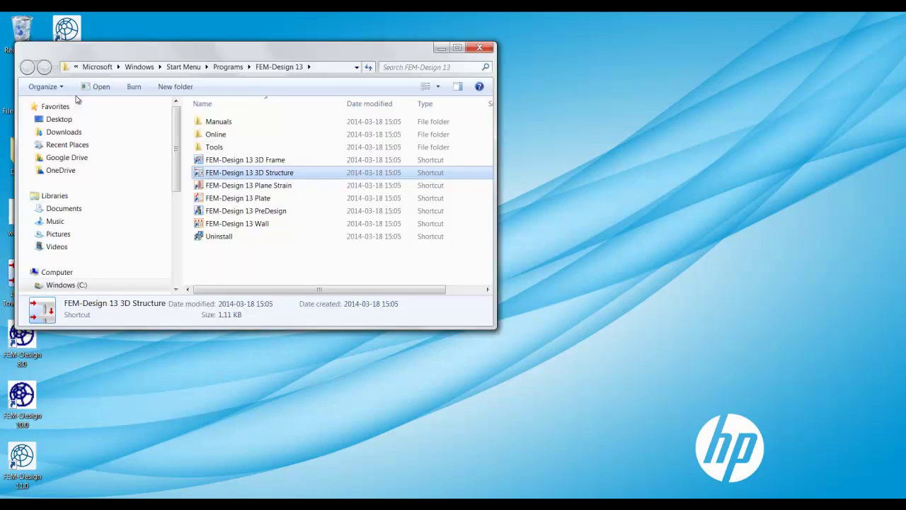
pyautogui.doubleClick(259, 173)
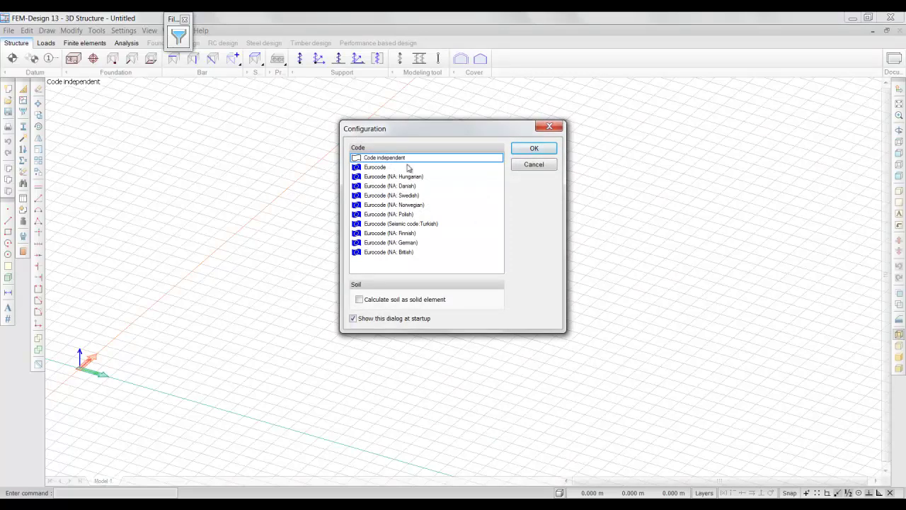
# Choose Eurocode (NA: Swedish) with soil calculated as solid elements in the Configuration
pyautogui.click(407, 195)
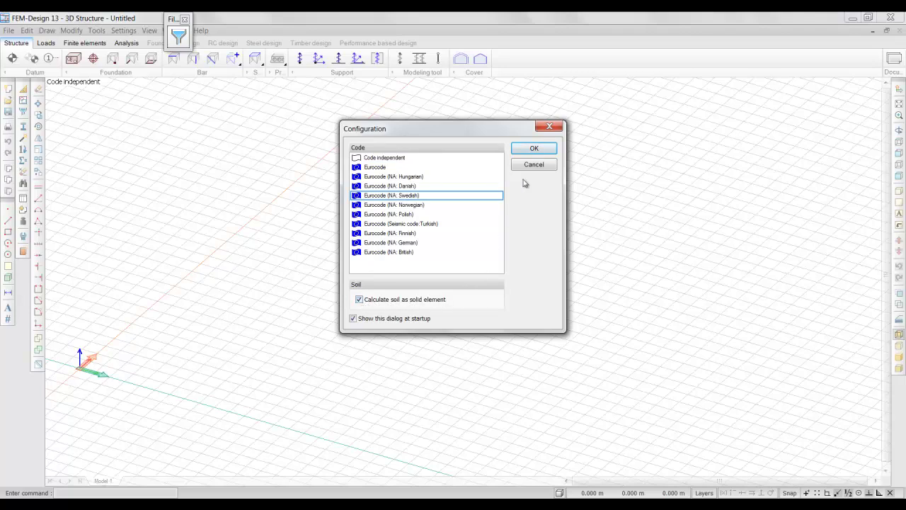
pyautogui.click(535, 149)
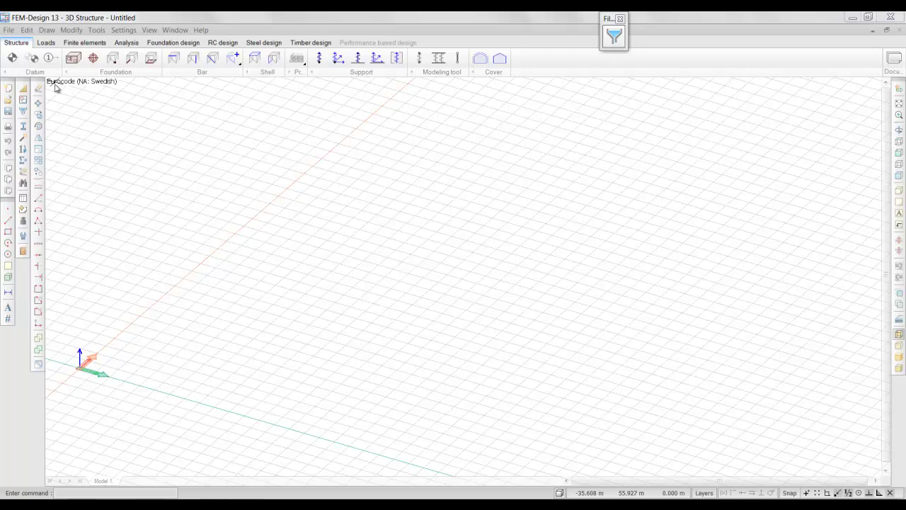
# Paste the 'Loads - Tower Crane' file into the model at insertion point 0,0
pyautogui.click(28, 30)
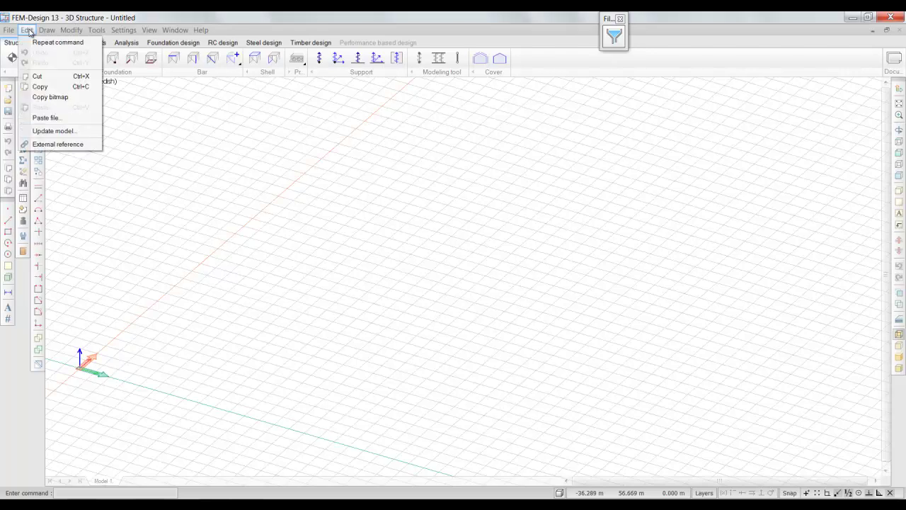
pyautogui.click(44, 117)
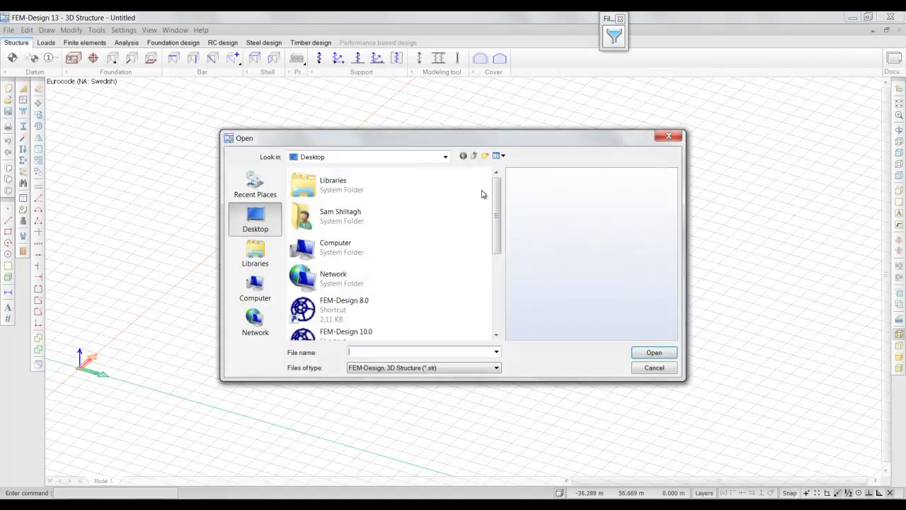
pyautogui.moveTo(498, 202); pyautogui.dragTo(496, 280)
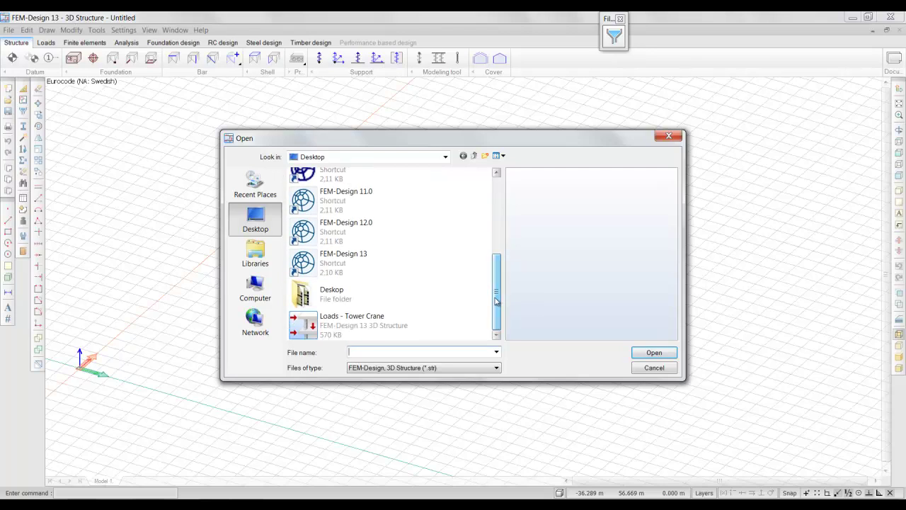
pyautogui.click(343, 323)
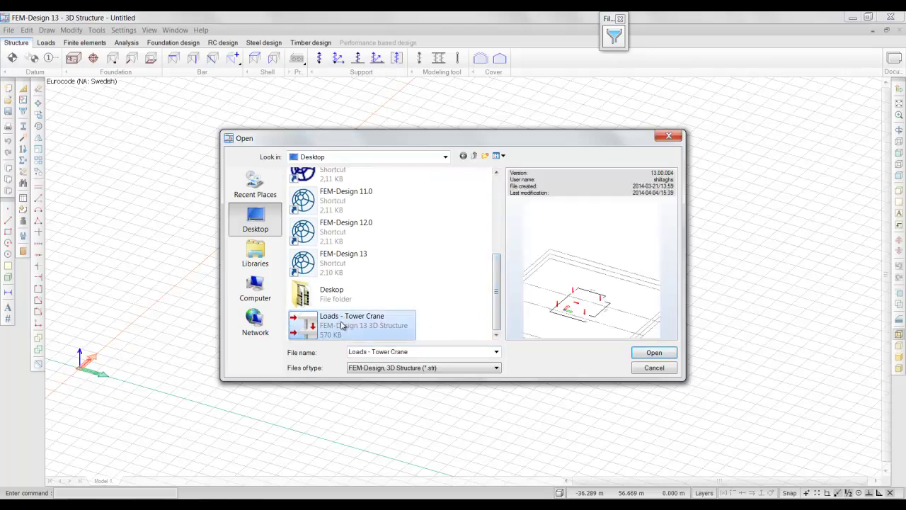
pyautogui.click(652, 353)
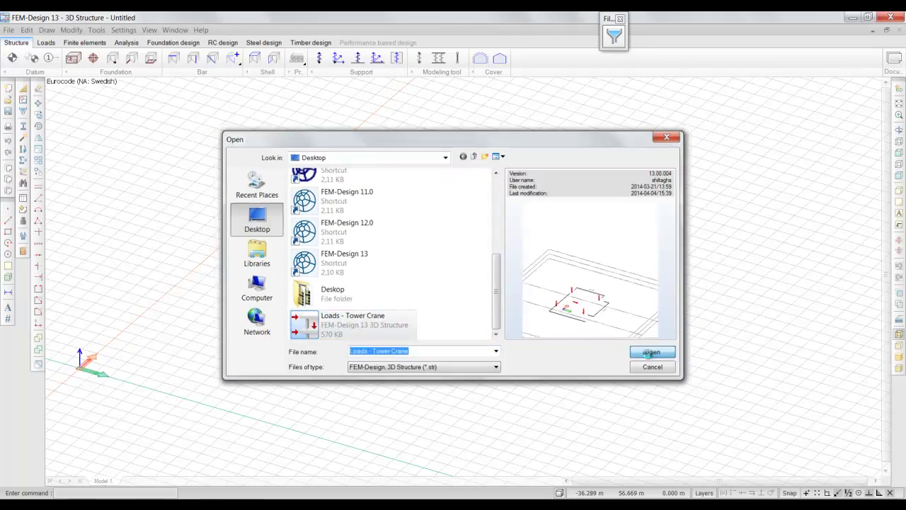
pyautogui.click(226, 493)
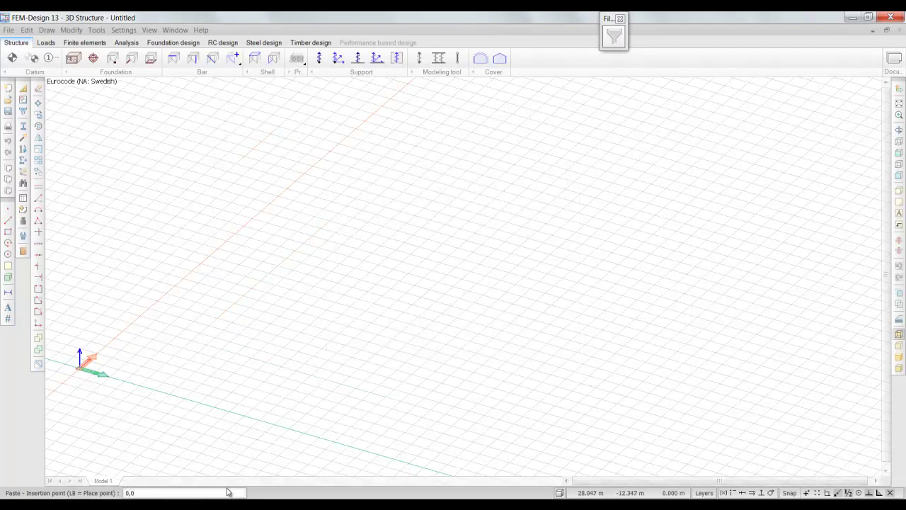
pyautogui.write('0,0')
pyautogui.press('Return')
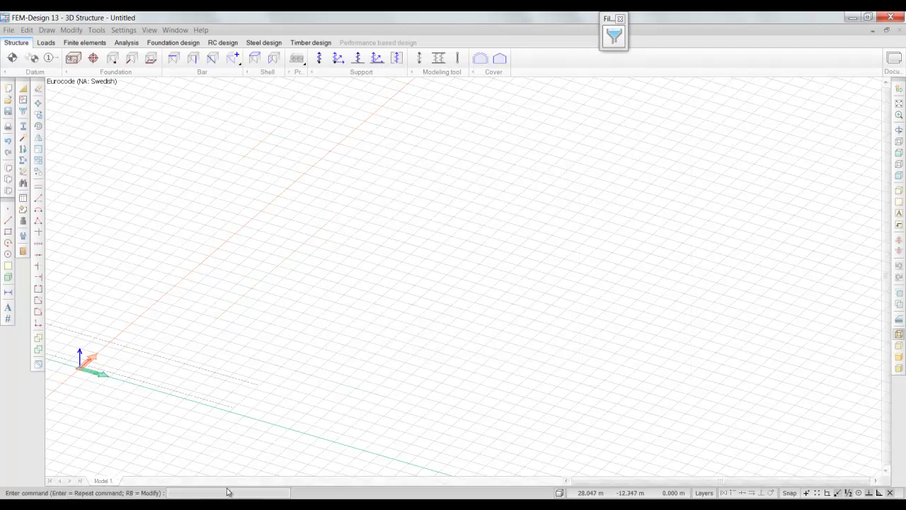
# Cycle the current load case through Position 1, 2 and 3 to inspect the crane loads
pyautogui.click(44, 45)
pyautogui.scroll(3, 350, 185)
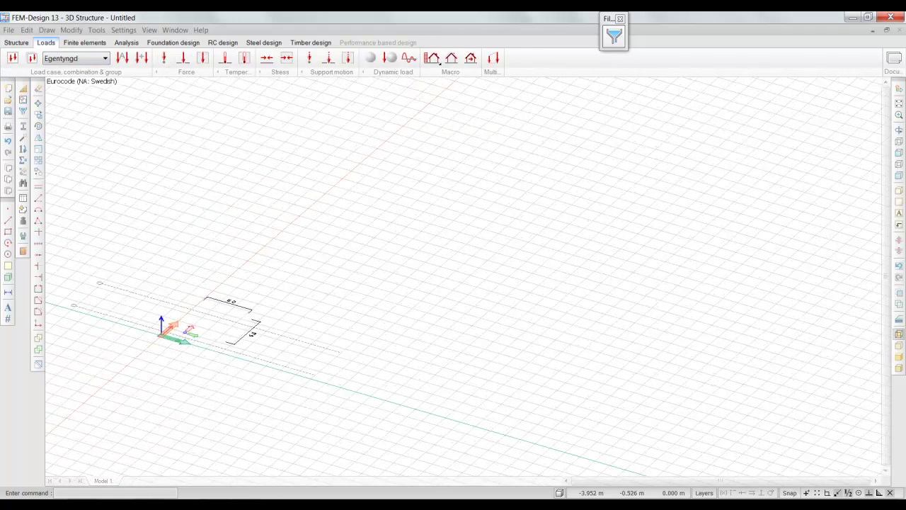
pyautogui.click(83, 59)
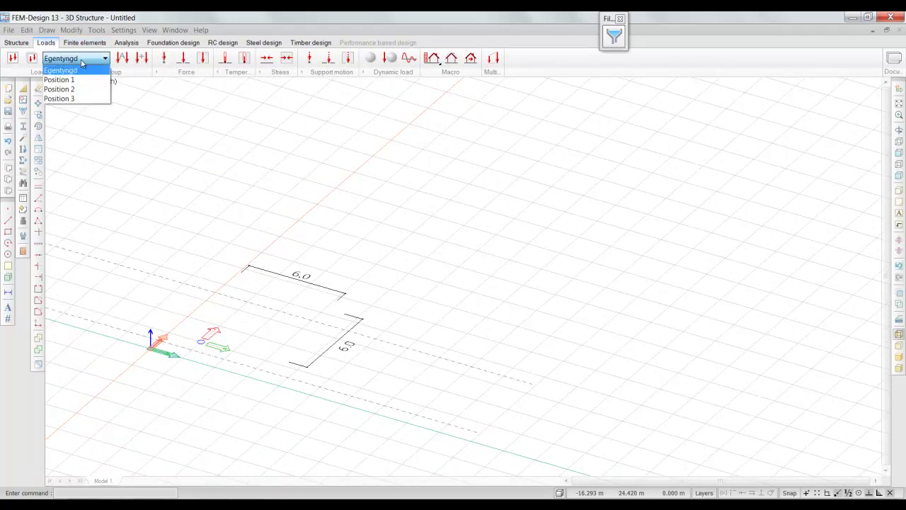
pyautogui.click(60, 80)
pyautogui.scroll(2, 150, 341)
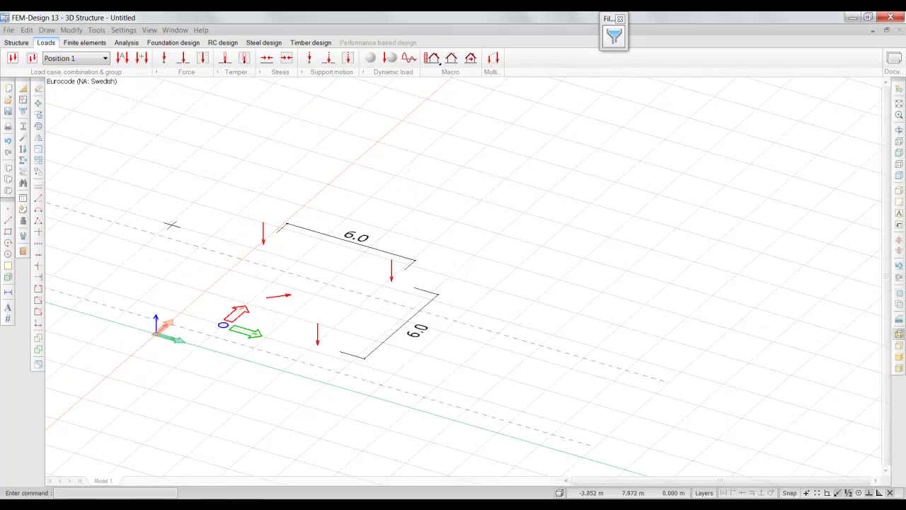
pyautogui.click(104, 59)
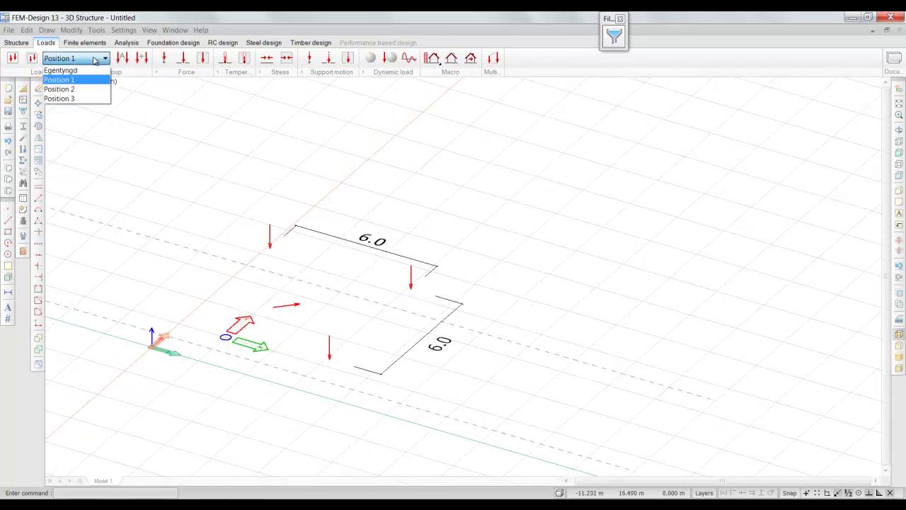
pyautogui.click(80, 91)
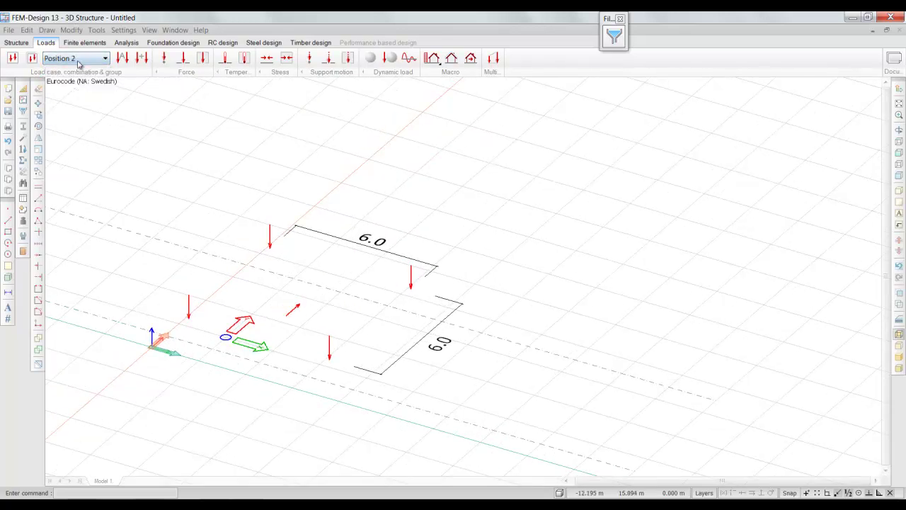
pyautogui.click(80, 59)
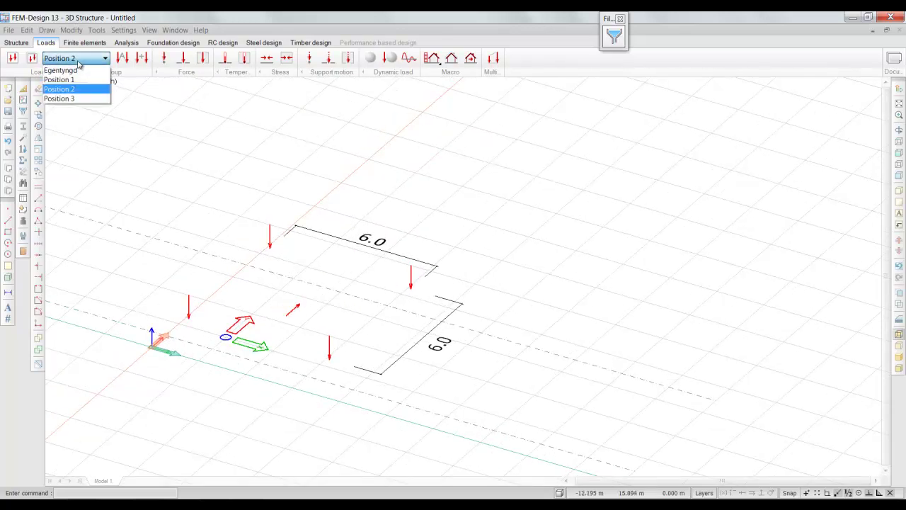
pyautogui.click(63, 99)
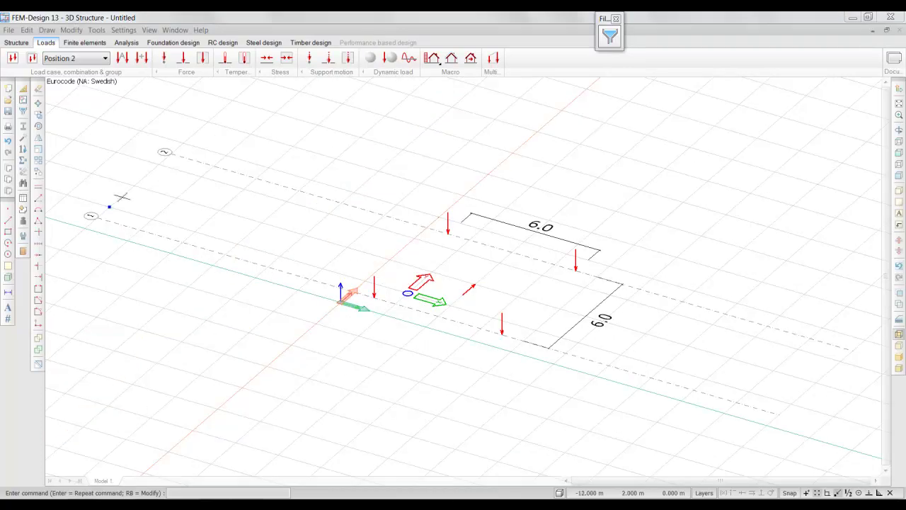
# Define a foundation slab with 1 m thickness, changed alignment and C25/30 concrete
pyautogui.click(26, 43)
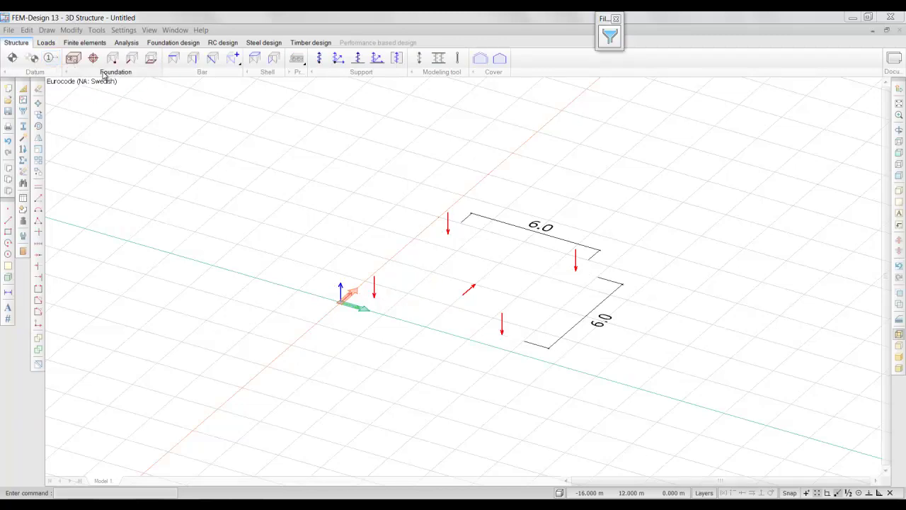
pyautogui.click(150, 60)
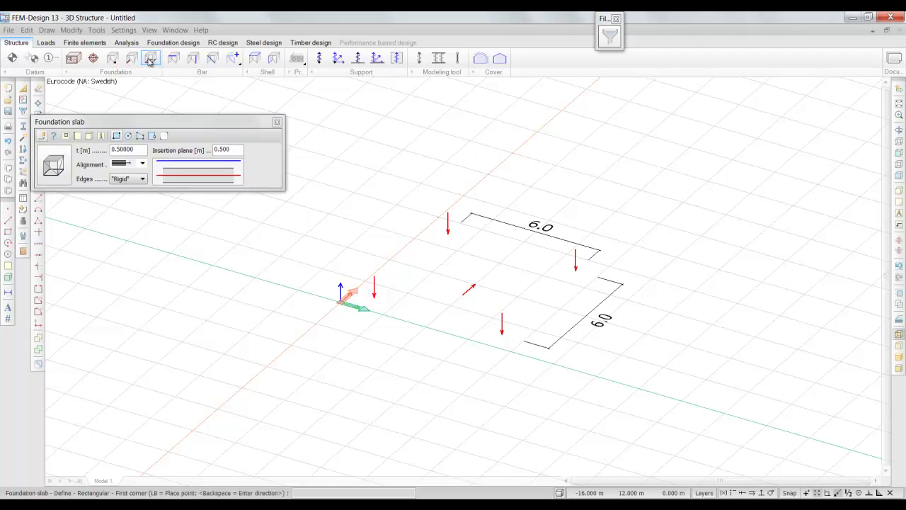
pyautogui.click(64, 167)
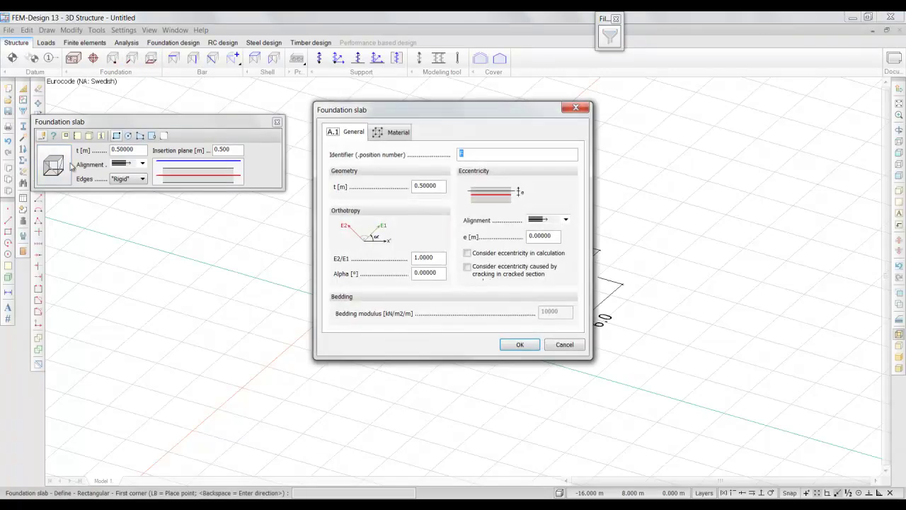
pyautogui.moveTo(441, 186); pyautogui.dragTo(388, 189)
pyautogui.write('1')
pyautogui.click(566, 220)
pyautogui.click(559, 229)
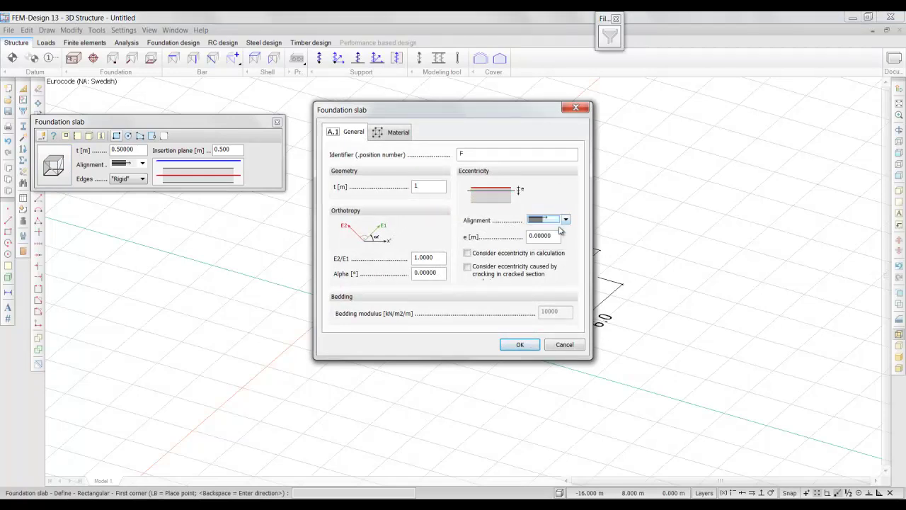
pyautogui.click(385, 134)
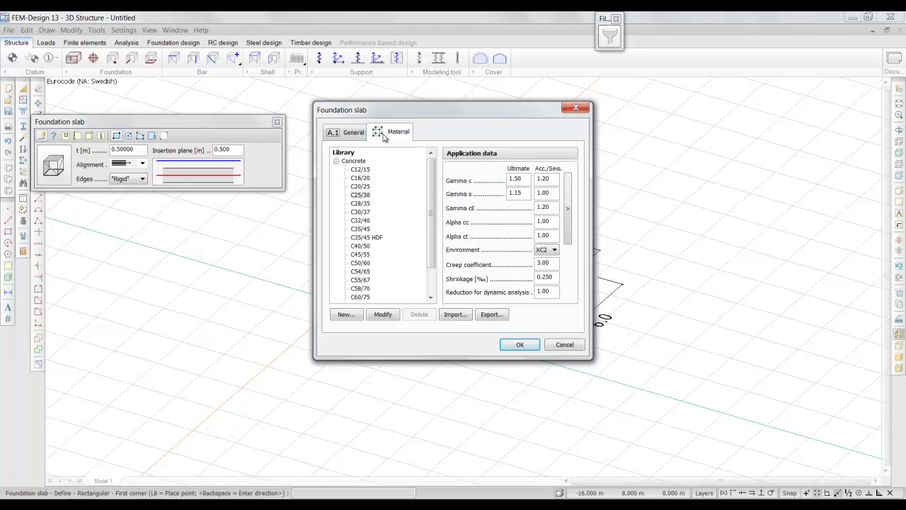
pyautogui.click(361, 196)
pyautogui.click(520, 344)
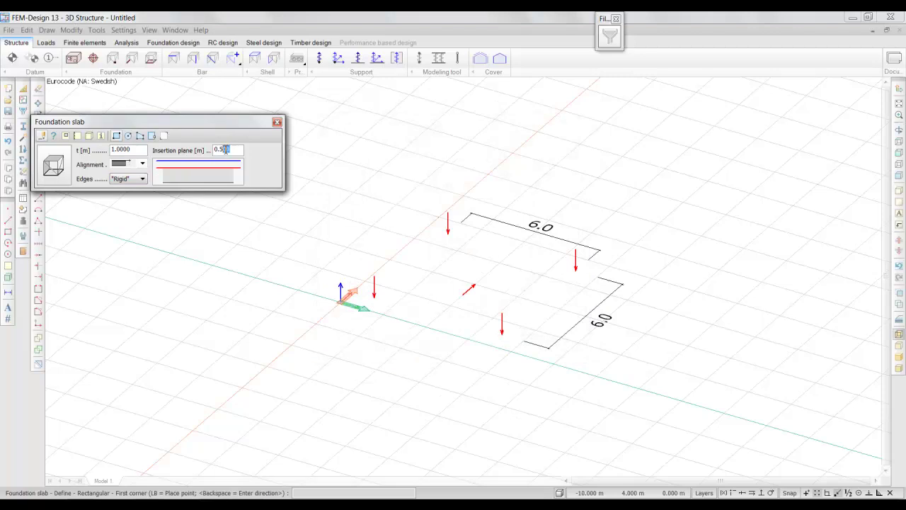
# Draw the rectangular slab from the origin in plan view, then show it in front elevation
pyautogui.write('0')
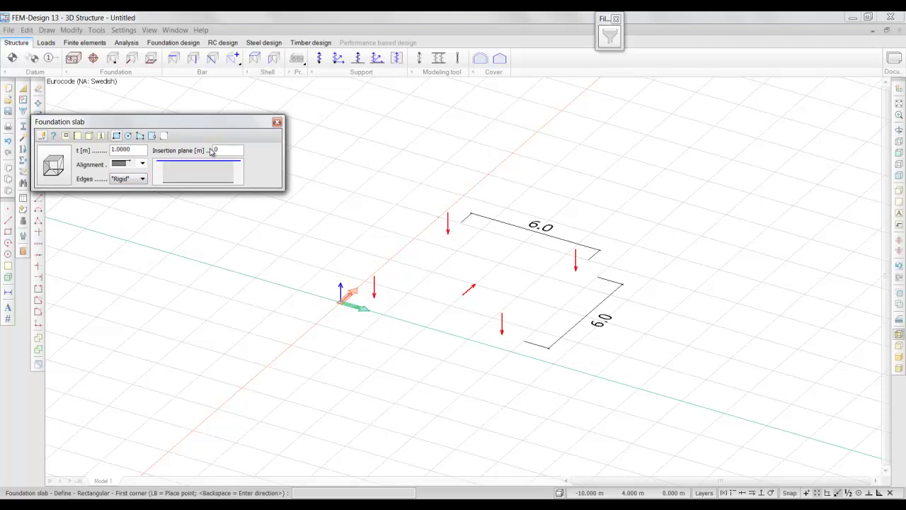
pyautogui.click(898, 143)
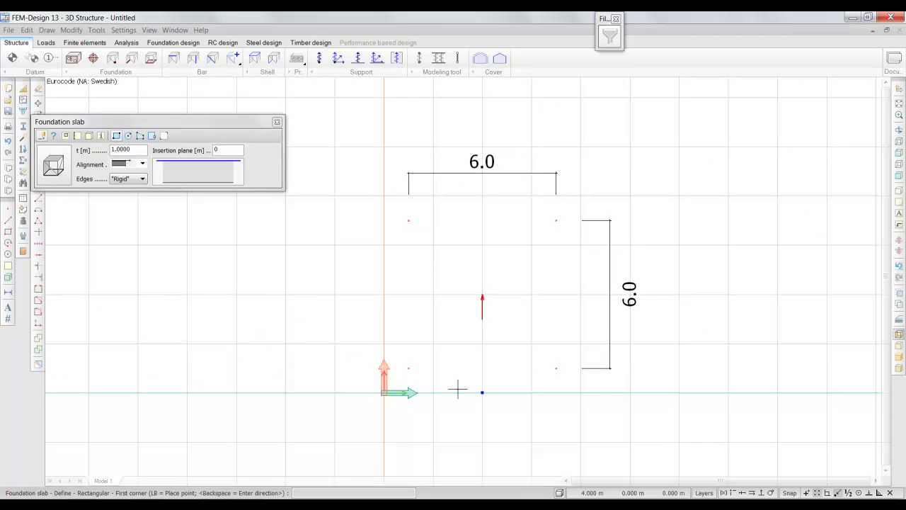
pyautogui.click(383, 393)
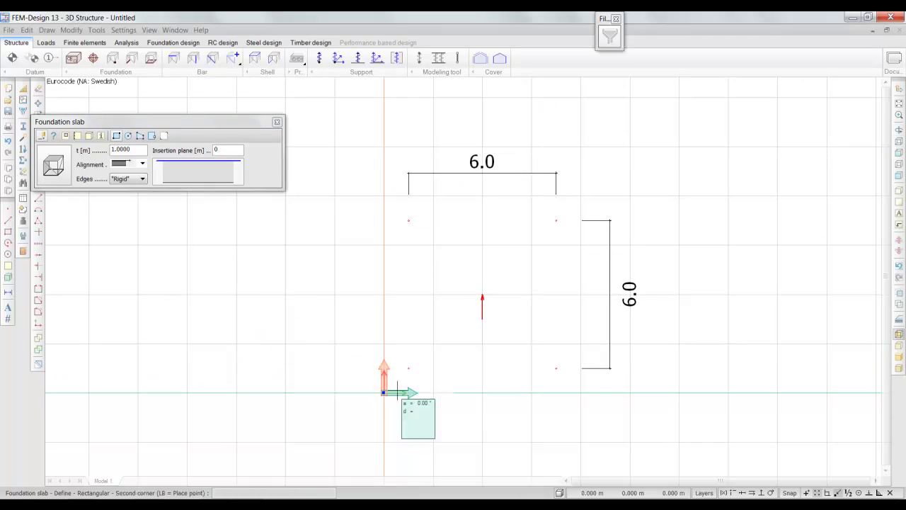
pyautogui.click(580, 196)
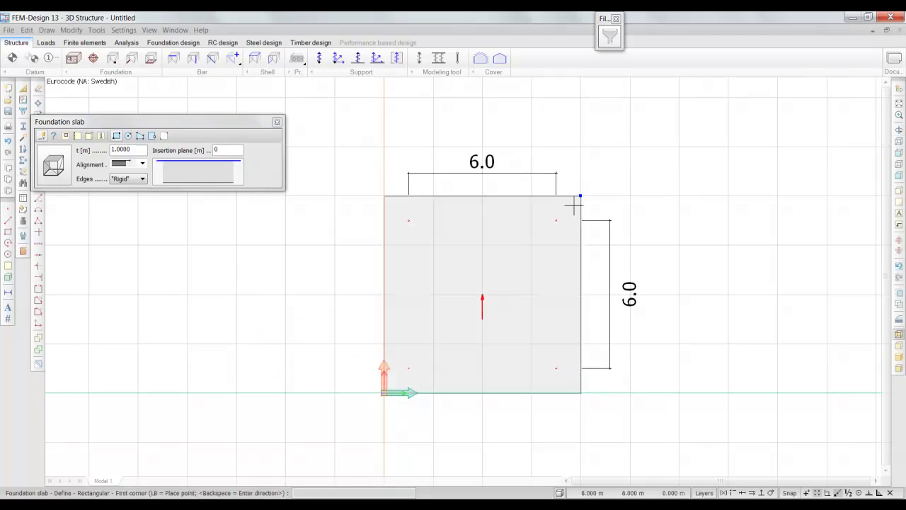
pyautogui.click(897, 177)
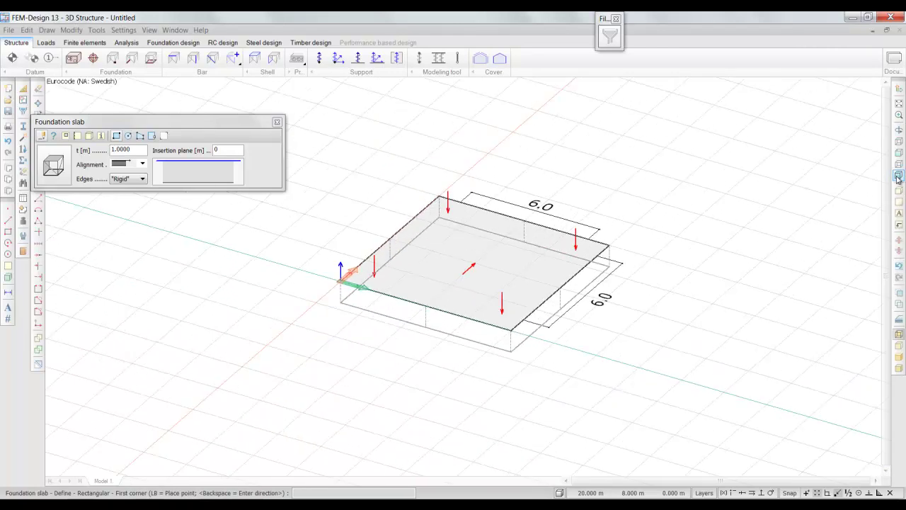
pyautogui.click(897, 164)
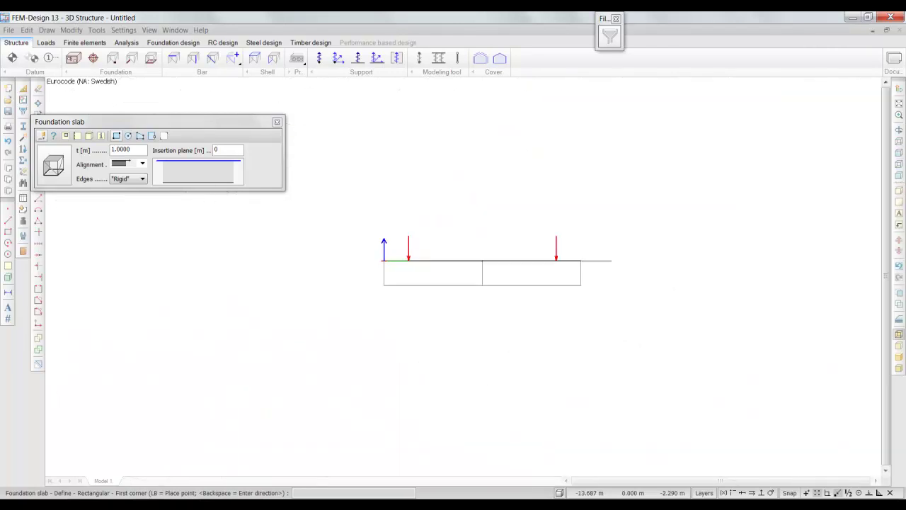
# Save the model as 'Tower Crane - Foundation' and zoom to fit the slab in isometric view
pyautogui.click(9, 31)
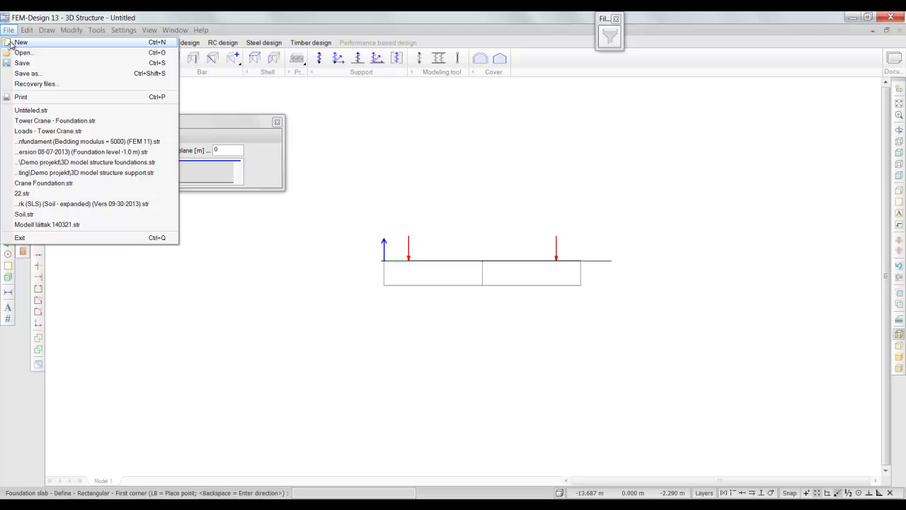
pyautogui.click(21, 68)
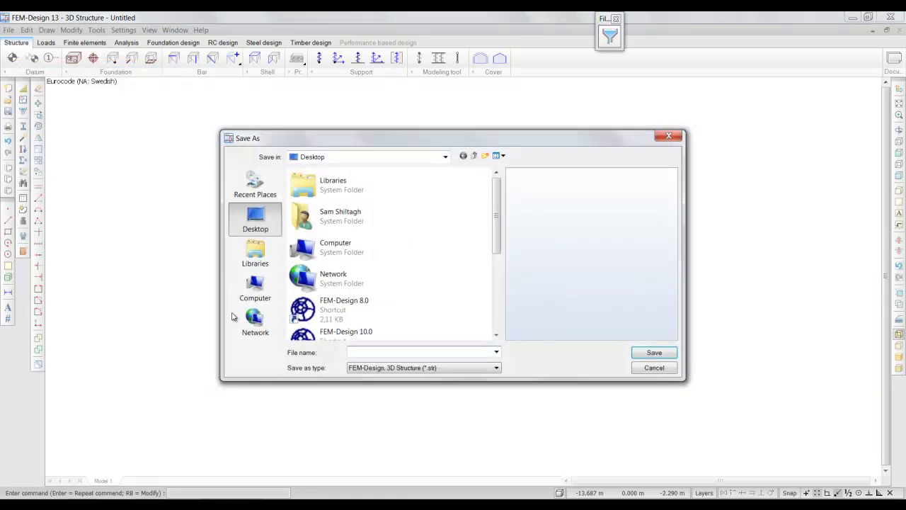
pyautogui.write('Tower Crane - Foundation')
pyautogui.click(650, 352)
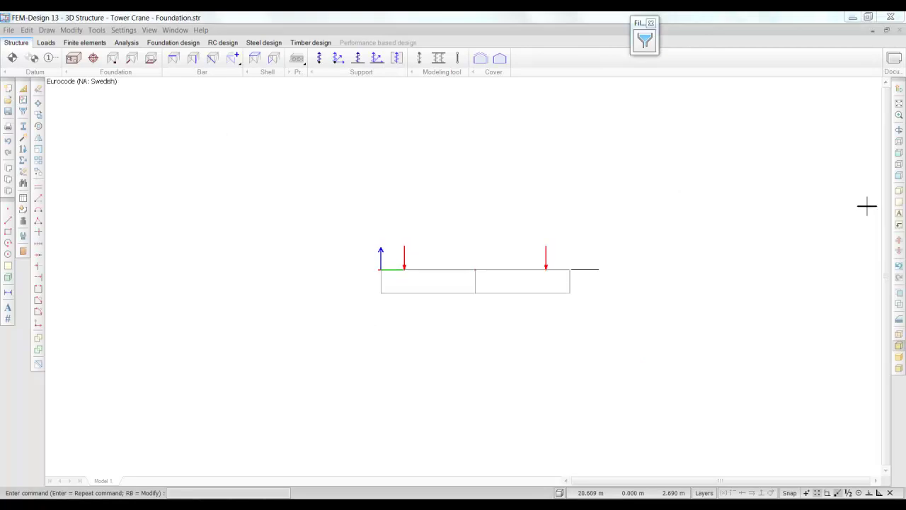
pyautogui.click(899, 176)
pyautogui.click(815, 493)
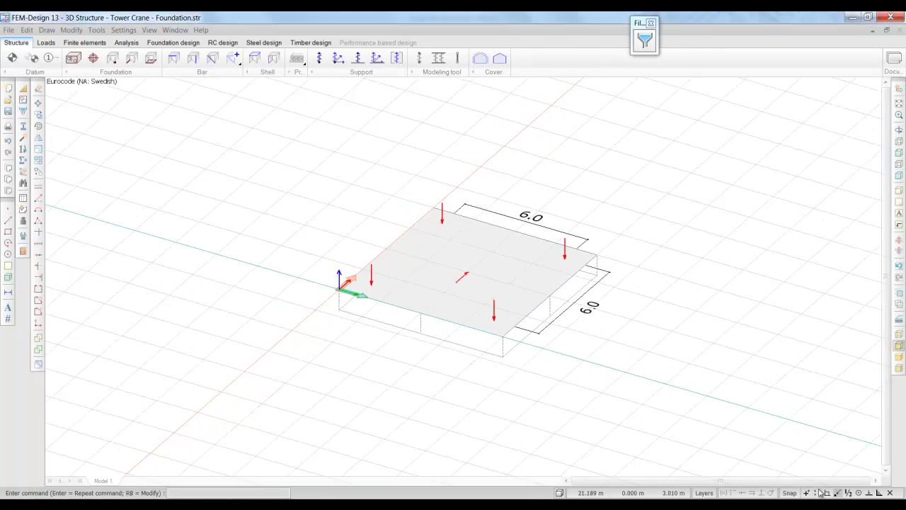
# Start a Soil definition with limit depth level -6 m and show its Strata list
pyautogui.click(73, 61)
pyautogui.click(64, 166)
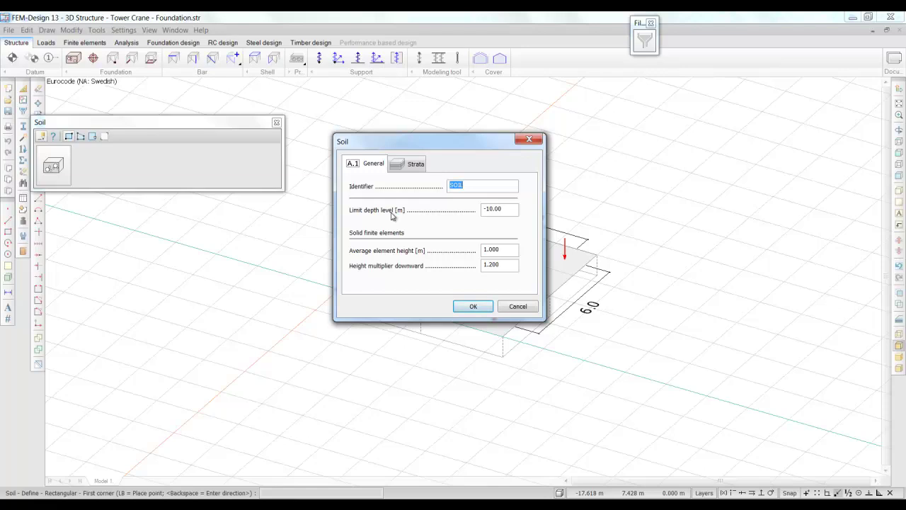
pyautogui.click(508, 209)
pyautogui.write('-6')
pyautogui.click(411, 167)
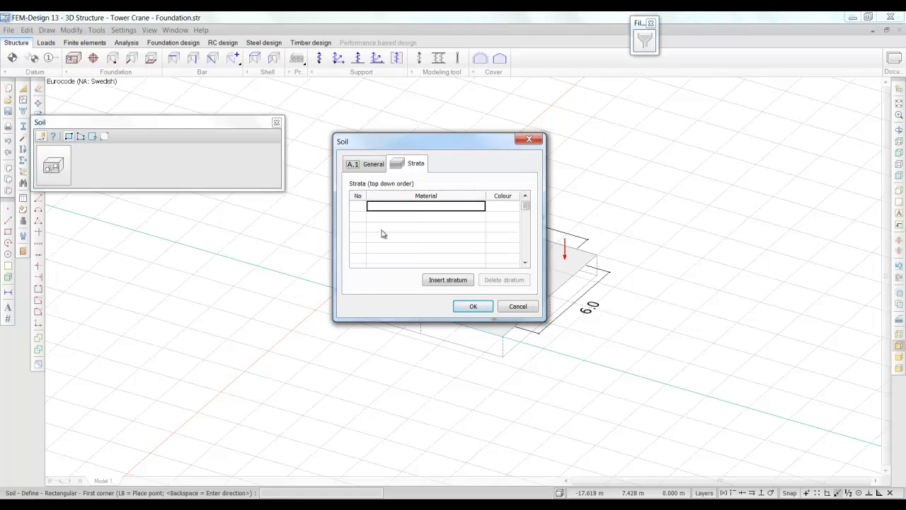
# Create a new soil material for the first stratum from the Soil library
pyautogui.click(394, 208)
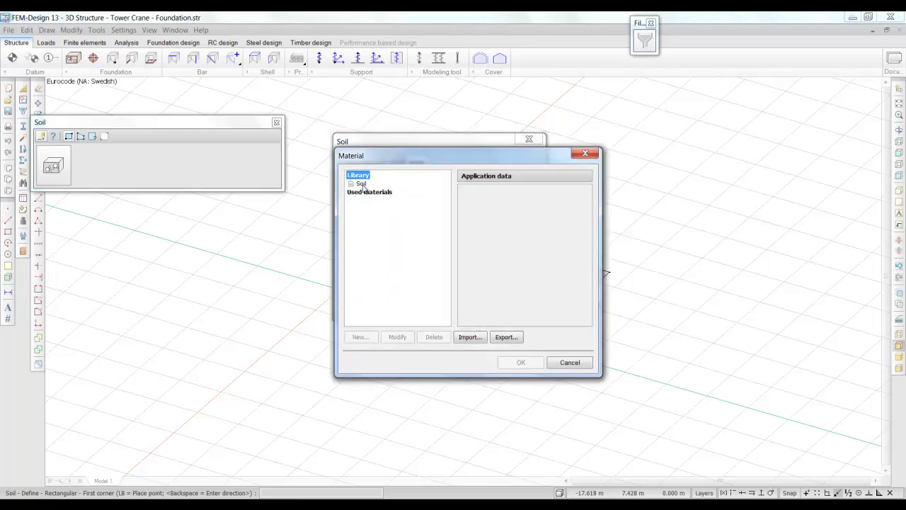
pyautogui.click(361, 185)
pyautogui.click(361, 337)
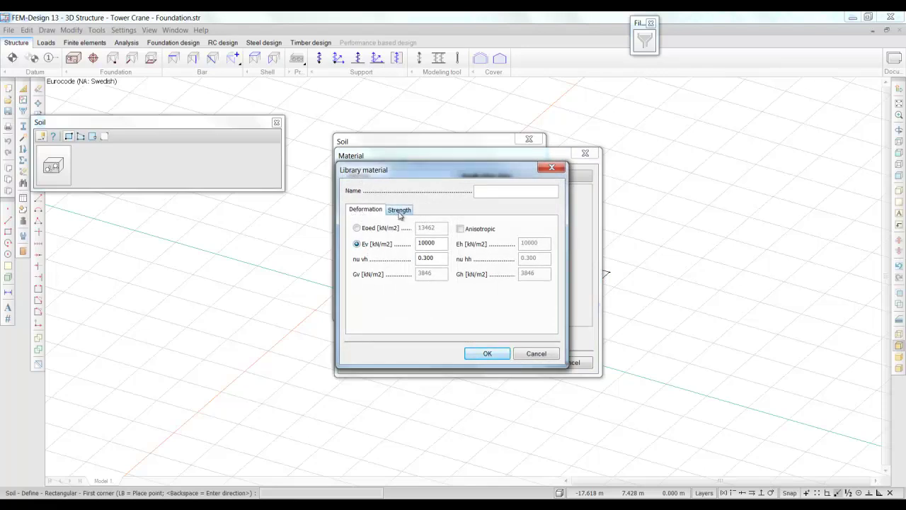
pyautogui.click(400, 213)
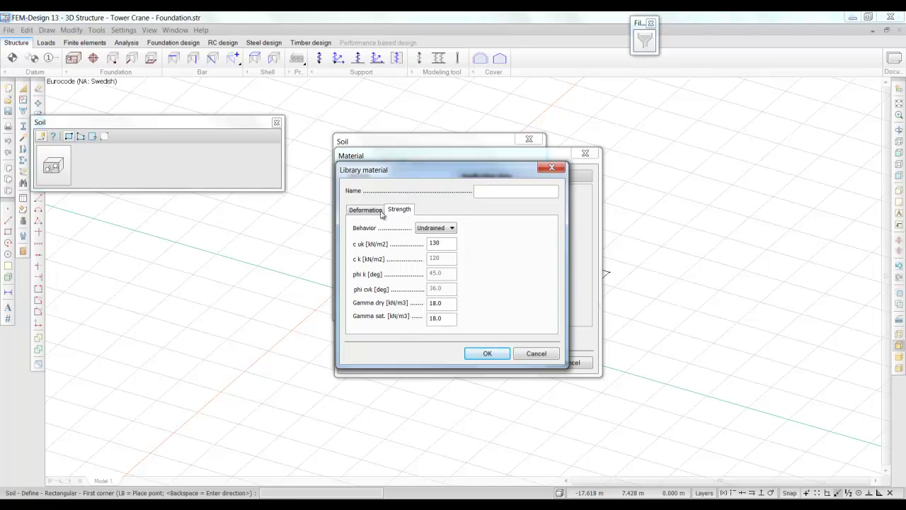
pyautogui.click(375, 214)
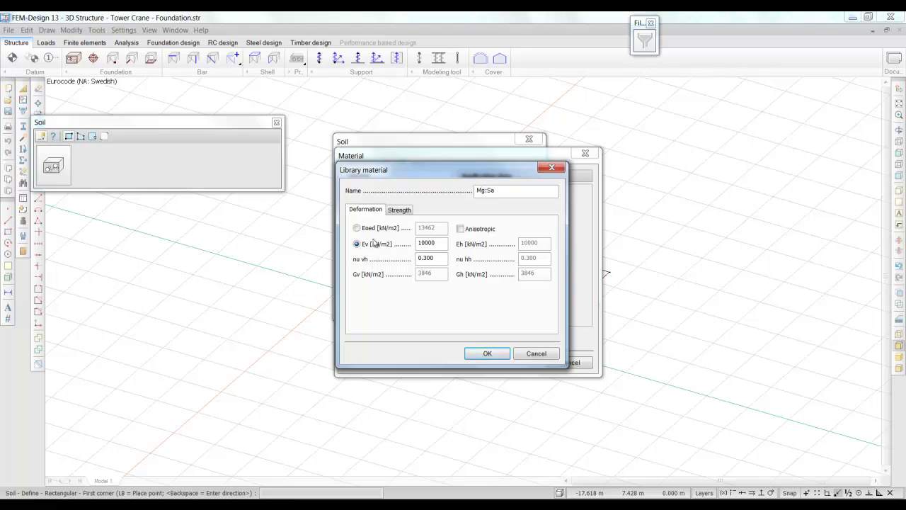
# Set deformation parameters Ev 45000 kN/m2 and nu 0.25, keeping the material isotropic
pyautogui.click(375, 243)
pyautogui.press('Tab')
pyautogui.write('4500')
pyautogui.moveTo(426, 258); pyautogui.dragTo(443, 261)
pyautogui.write('25')
pyautogui.click(461, 228)
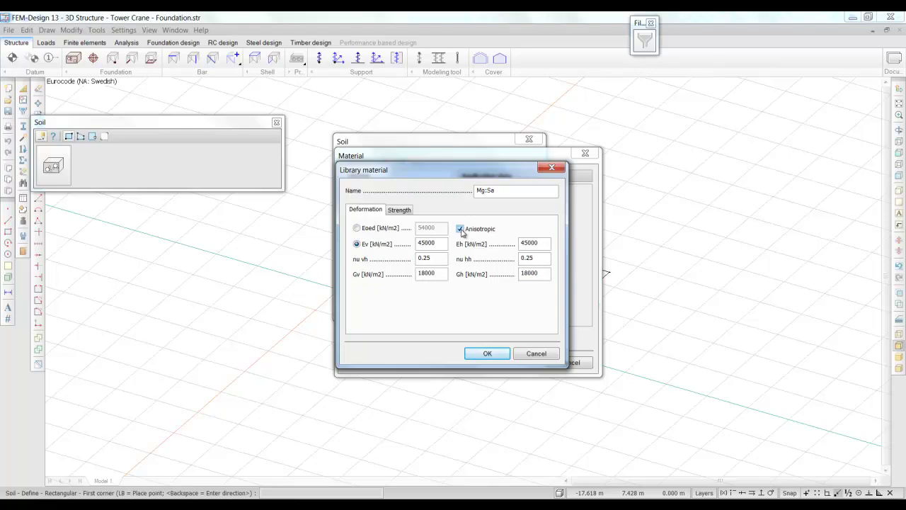
pyautogui.click(461, 229)
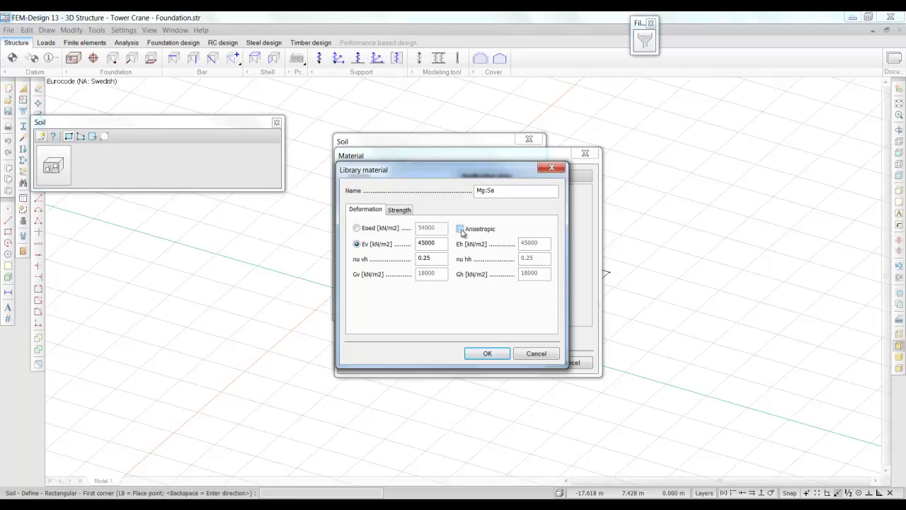
# Make it Drained with phi k 39°, unit weights 19/21 kN/m3, and save as Mg:Sa
pyautogui.click(407, 212)
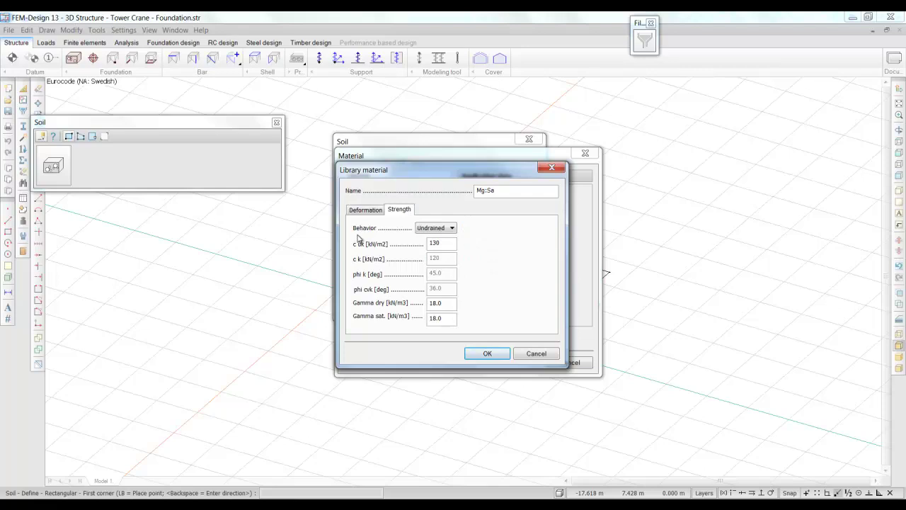
pyautogui.click(433, 228)
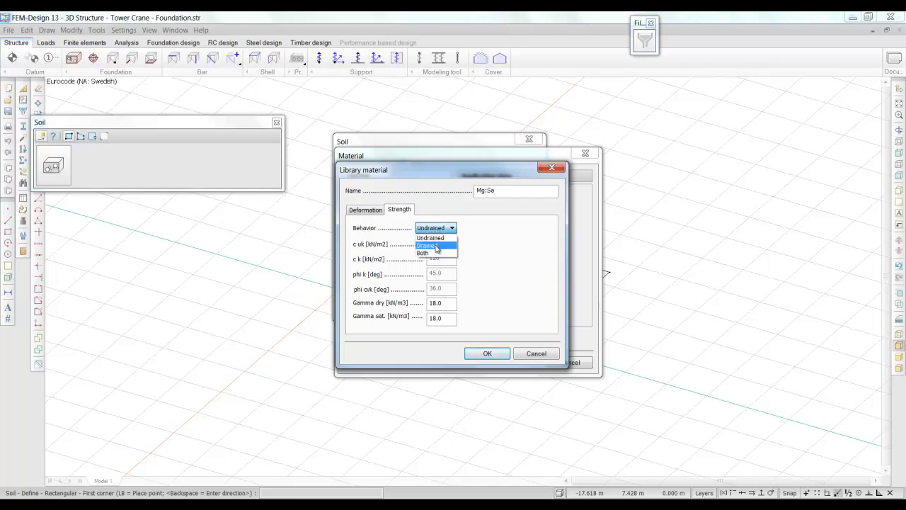
pyautogui.click(437, 246)
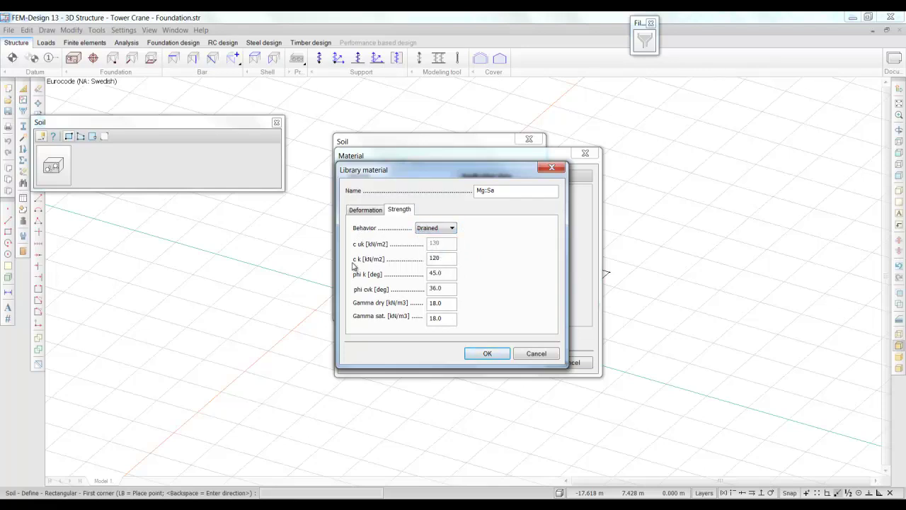
pyautogui.moveTo(446, 258); pyautogui.dragTo(408, 293)
pyautogui.write('39')
pyautogui.moveTo(438, 308); pyautogui.dragTo(417, 308)
pyautogui.press('Tab')
pyautogui.click(486, 354)
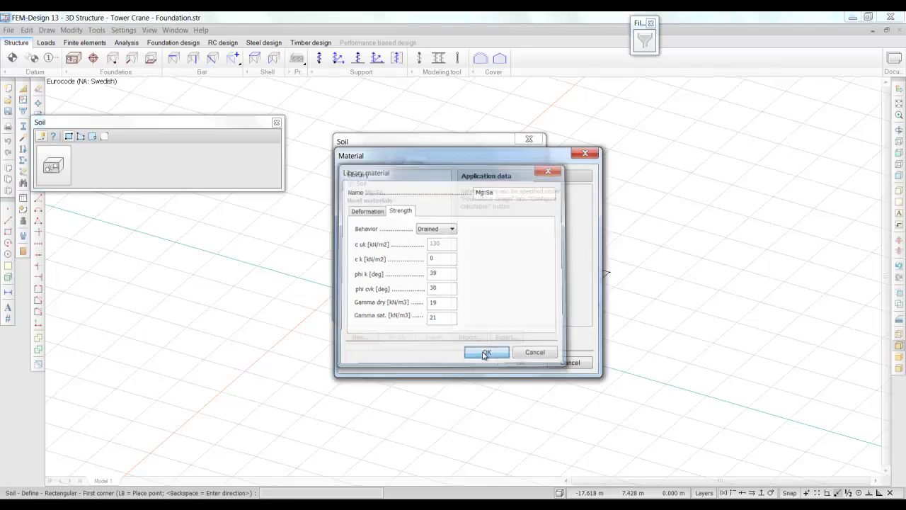
# Create another soil material whose stiffness is given by the oedometer modulus Eoed
pyautogui.click(362, 184)
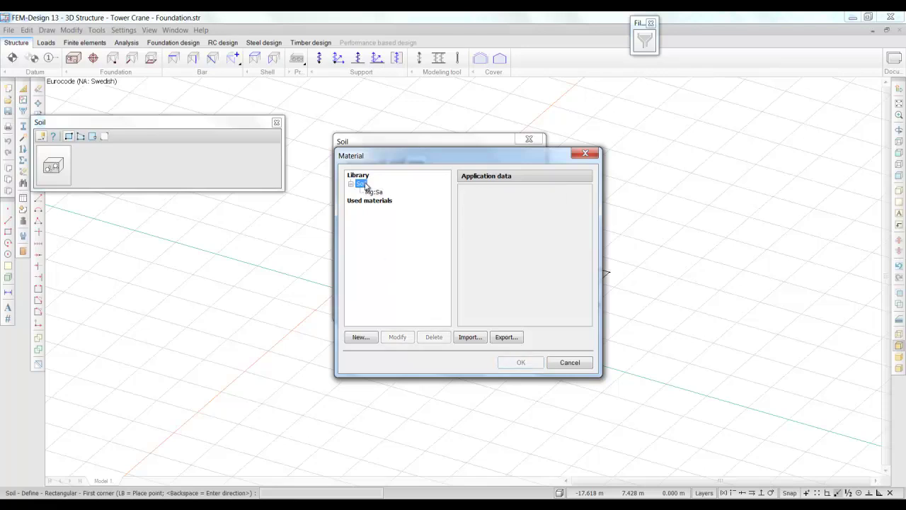
pyautogui.click(361, 337)
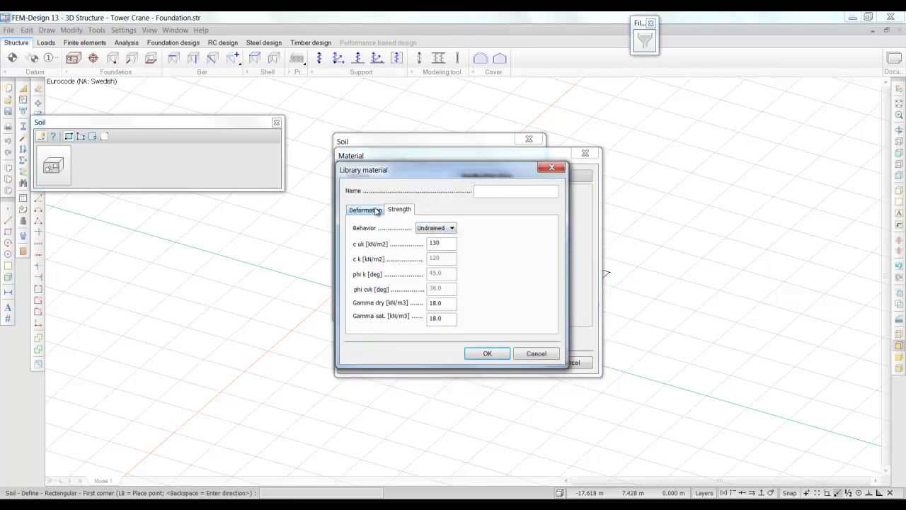
pyautogui.click(377, 211)
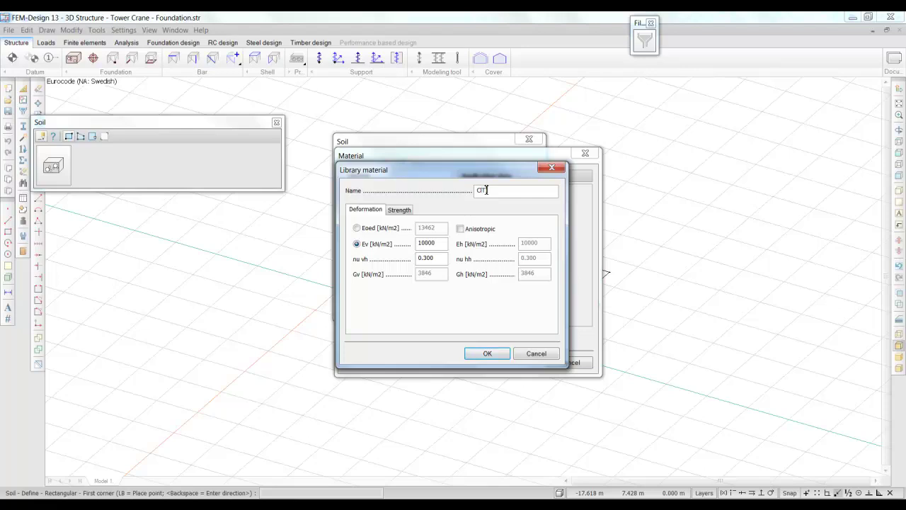
pyautogui.click(358, 229)
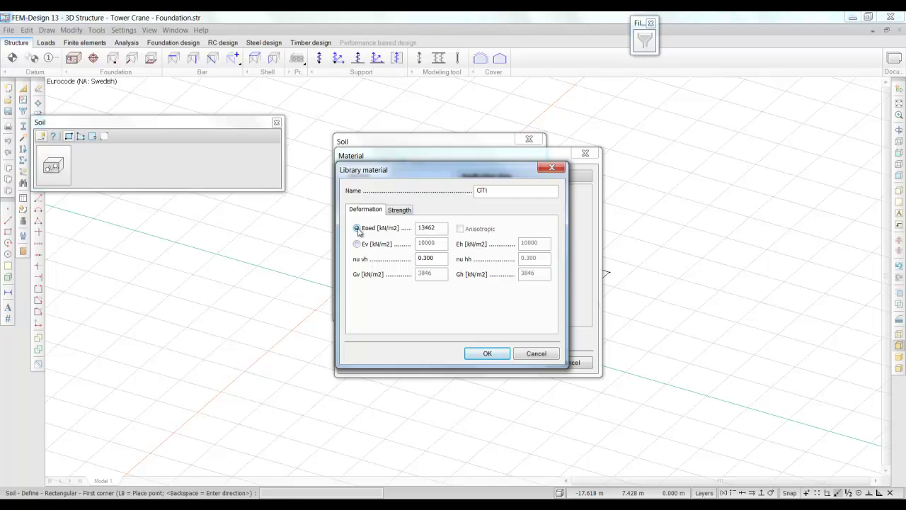
pyautogui.moveTo(434, 229); pyautogui.dragTo(400, 228)
pyautogui.write('40000')
pyautogui.write('2')
# Keep it Undrained with c uk 190 kN/m2 and gamma 21, saving it as CITi
pyautogui.click(405, 211)
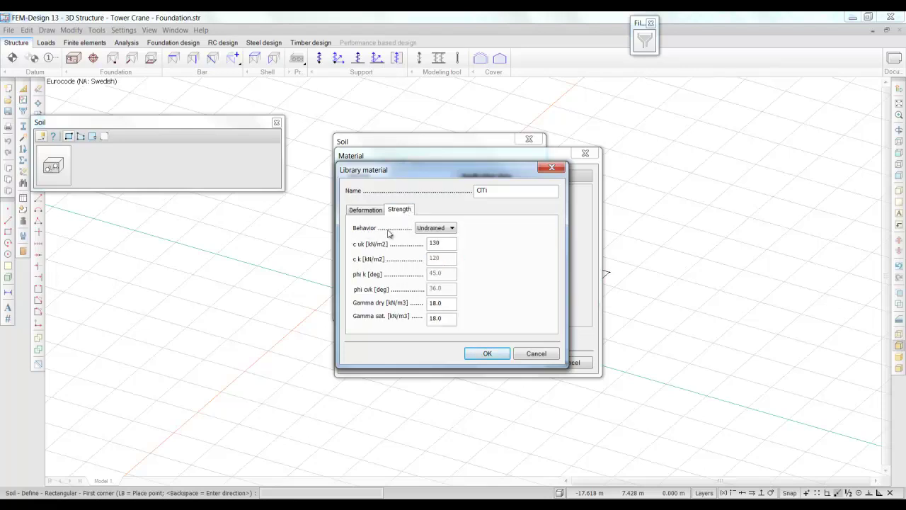
pyautogui.click(430, 228)
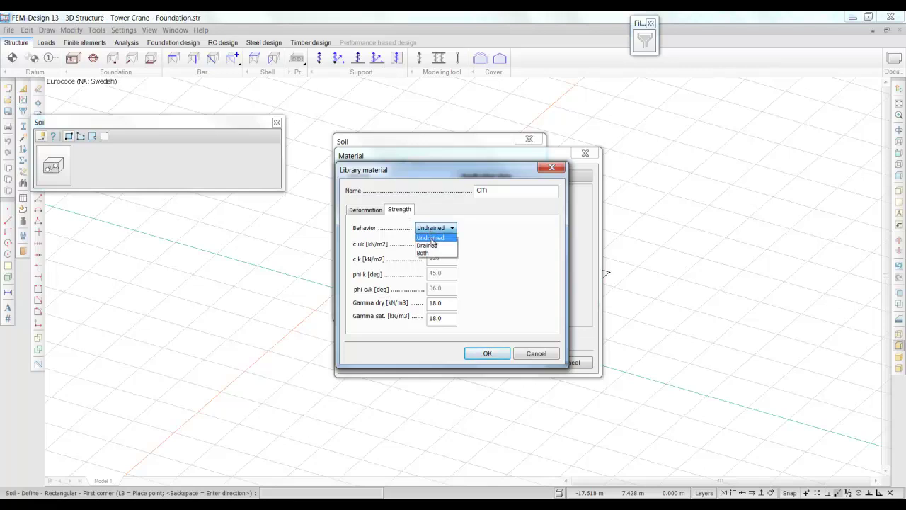
pyautogui.click(433, 239)
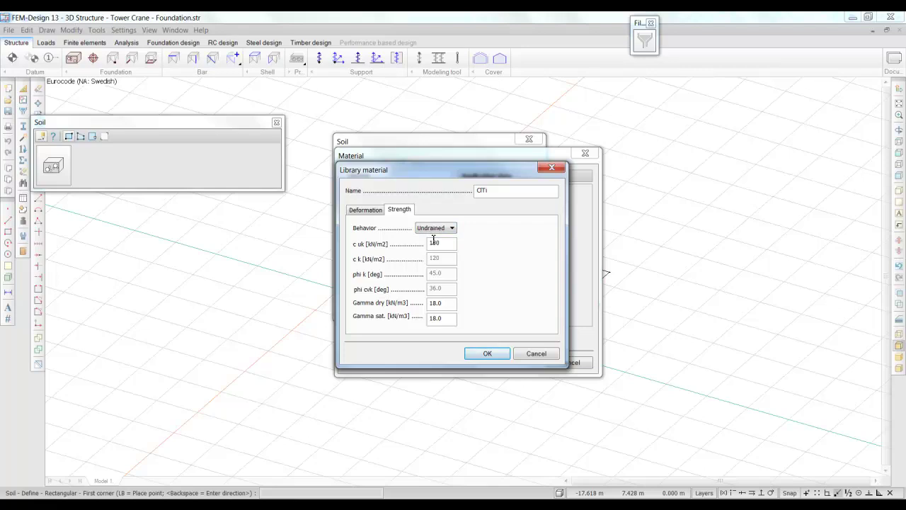
pyautogui.moveTo(446, 243); pyautogui.dragTo(421, 245)
pyautogui.press('Tab')
pyautogui.click(485, 350)
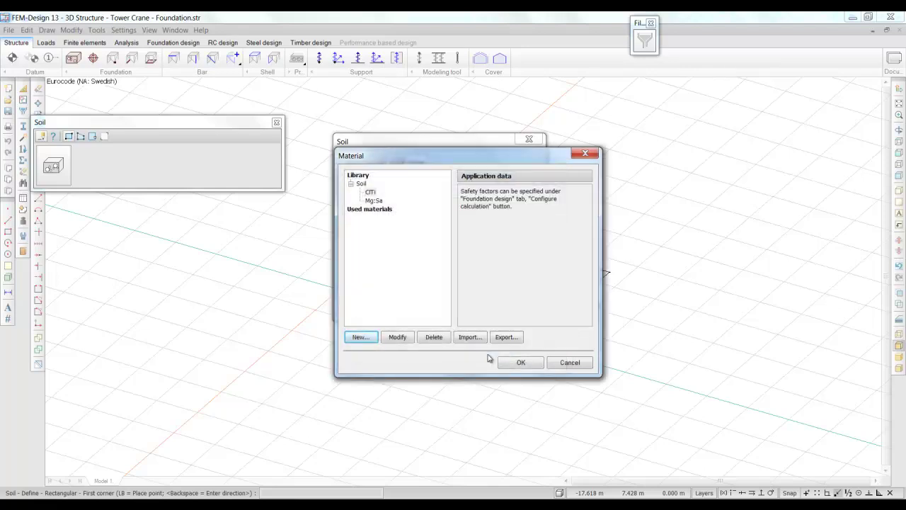
# Assign Mg:Sa to the top stratum and CITi to the second stratum
pyautogui.click(375, 201)
pyautogui.click(518, 363)
pyautogui.doubleClick(382, 227)
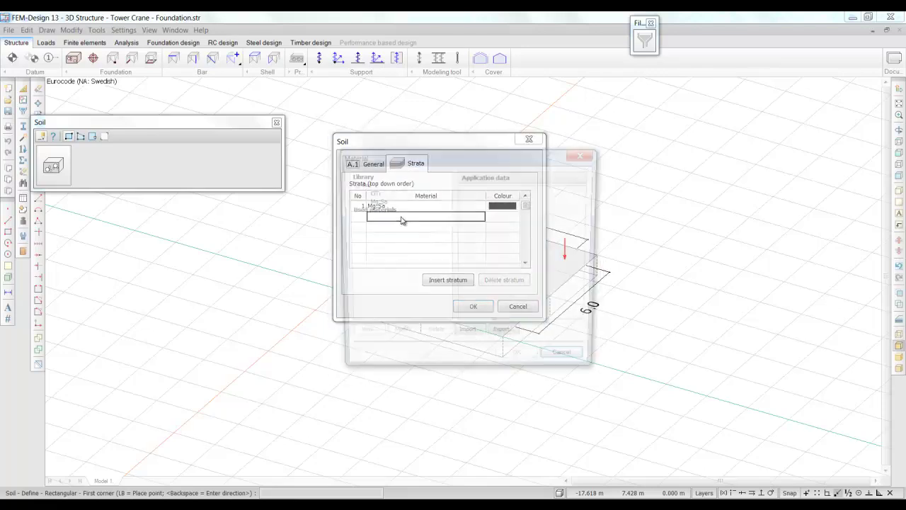
pyautogui.click(375, 194)
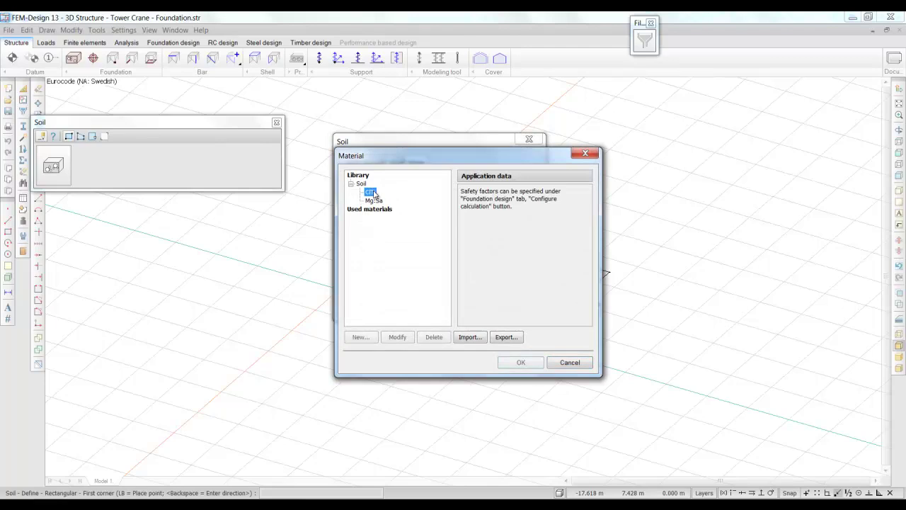
pyautogui.click(521, 363)
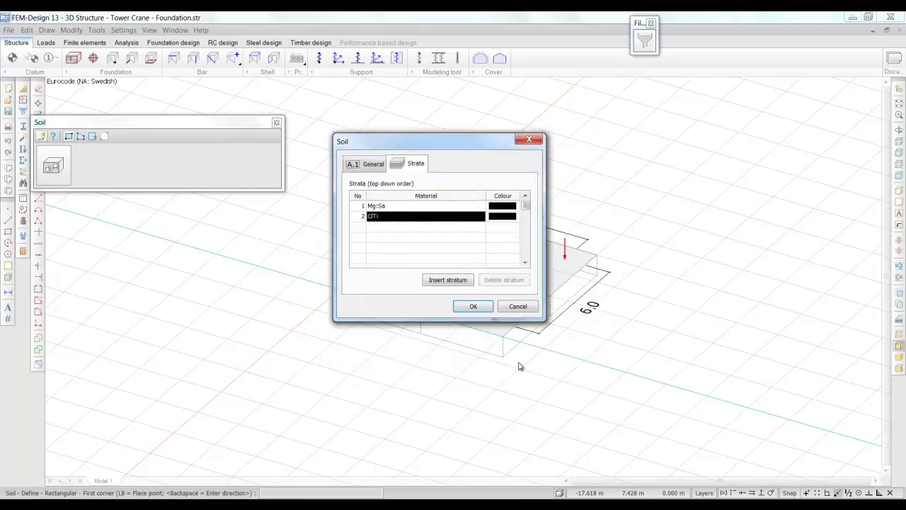
# Colour the Mg:Sa stratum yellow and the CITi stratum red, then confirm the soil settings
pyautogui.click(504, 206)
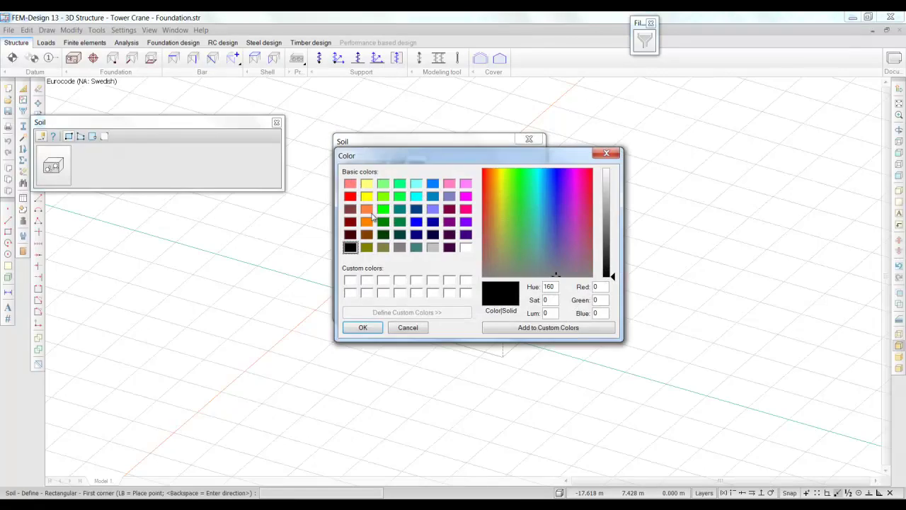
pyautogui.click(367, 198)
pyautogui.click(363, 327)
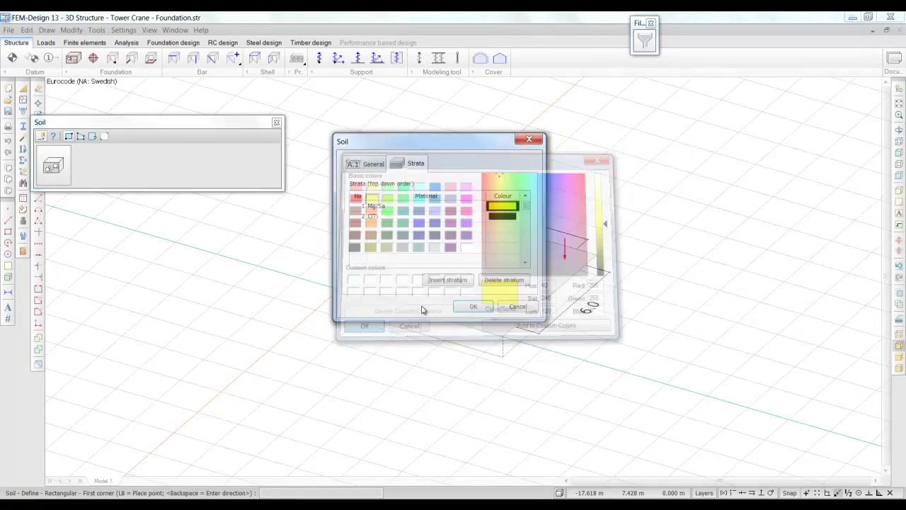
pyautogui.click(505, 215)
pyautogui.click(350, 196)
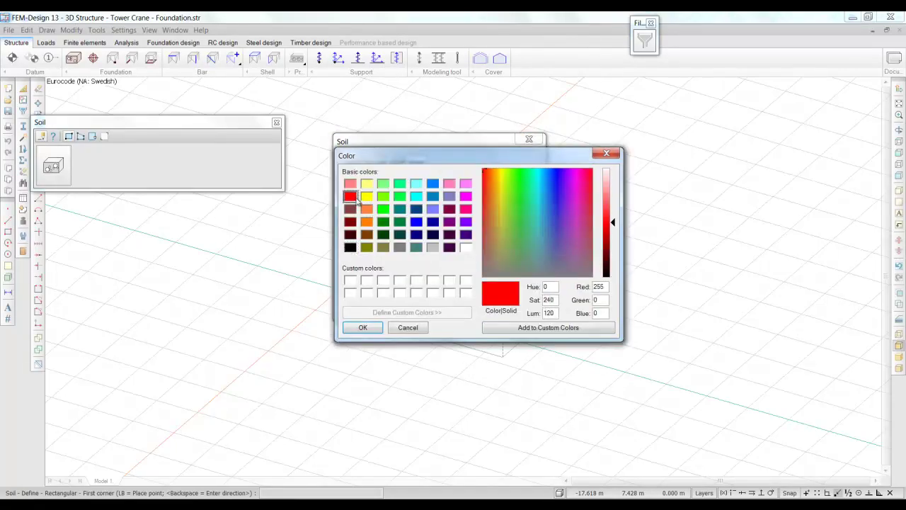
pyautogui.click(363, 328)
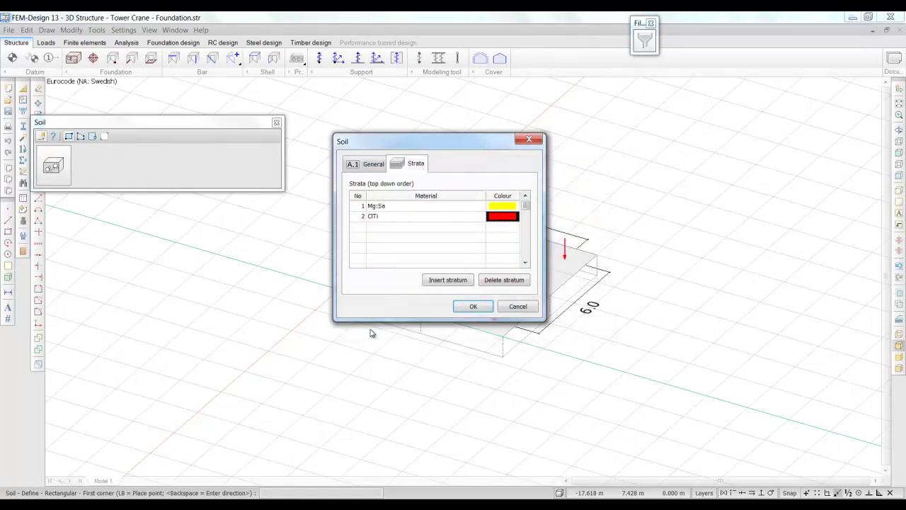
pyautogui.click(472, 308)
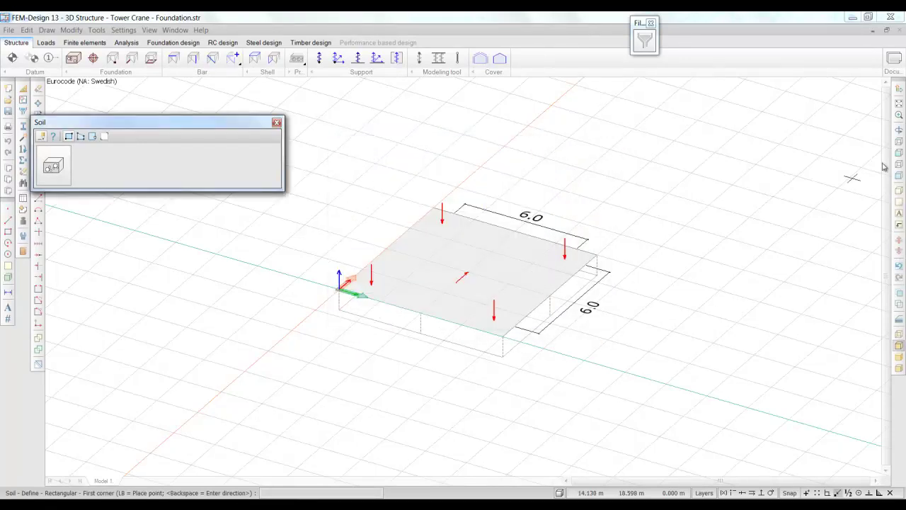
# In top view, draw the soil region from relative corner -8,-8 to 8,8
pyautogui.click(899, 143)
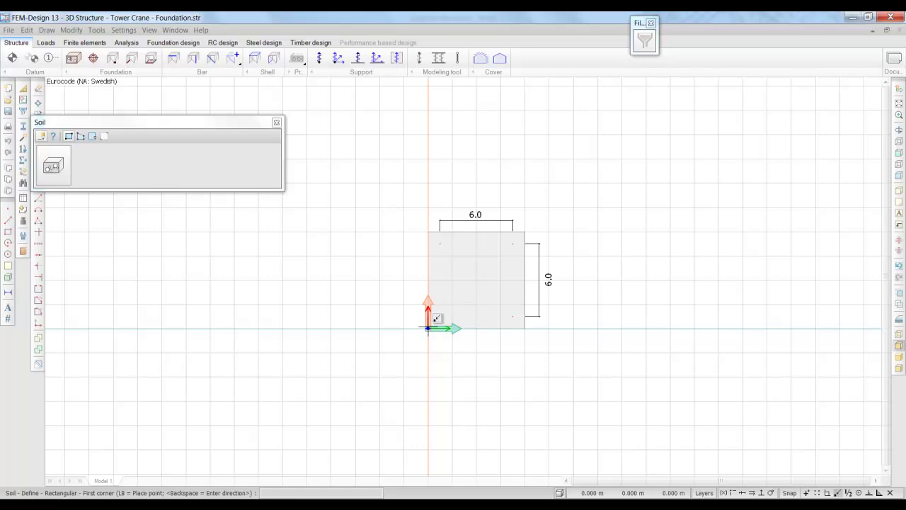
pyautogui.press('r')
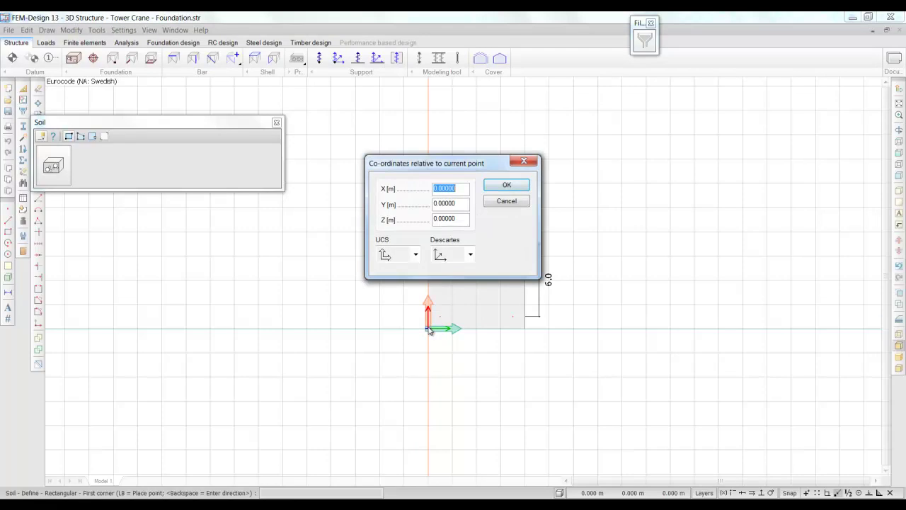
pyautogui.write('-8')
pyautogui.press('Tab')
pyautogui.write('-')
pyautogui.click(506, 186)
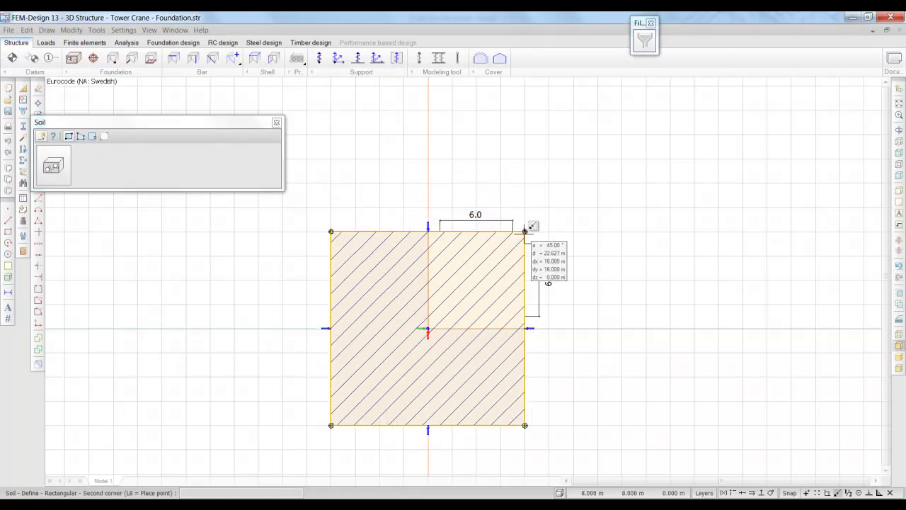
pyautogui.press('space')
pyautogui.write('8')
pyautogui.press('Tab')
pyautogui.write('8')
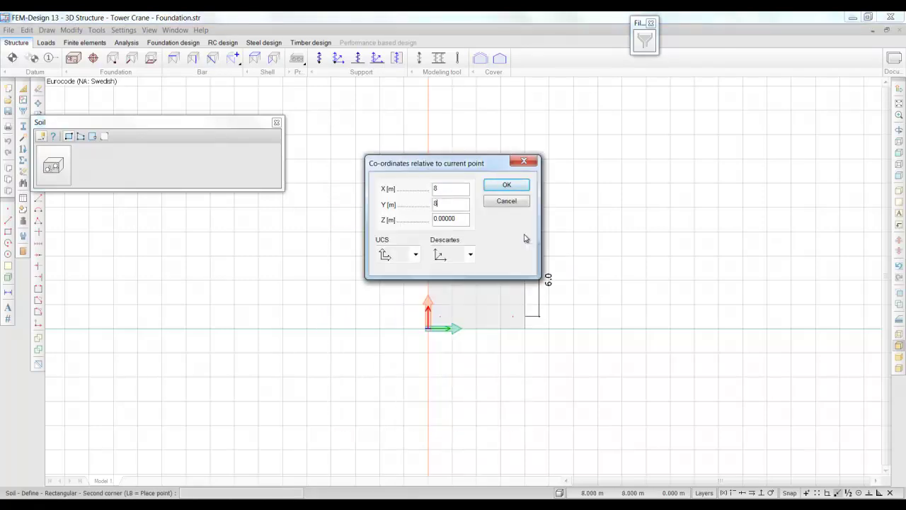
pyautogui.click(522, 186)
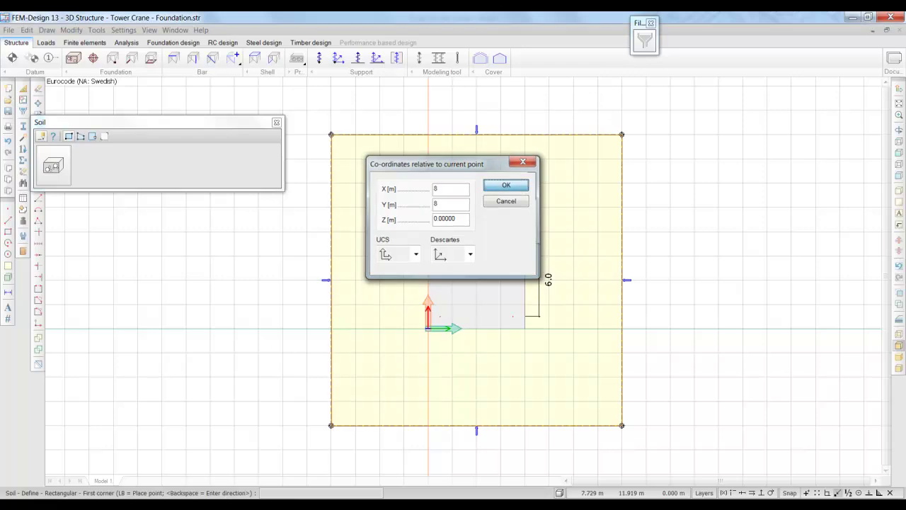
# Back in 3D view, box-select the borehole to edit its properties
pyautogui.click(899, 175)
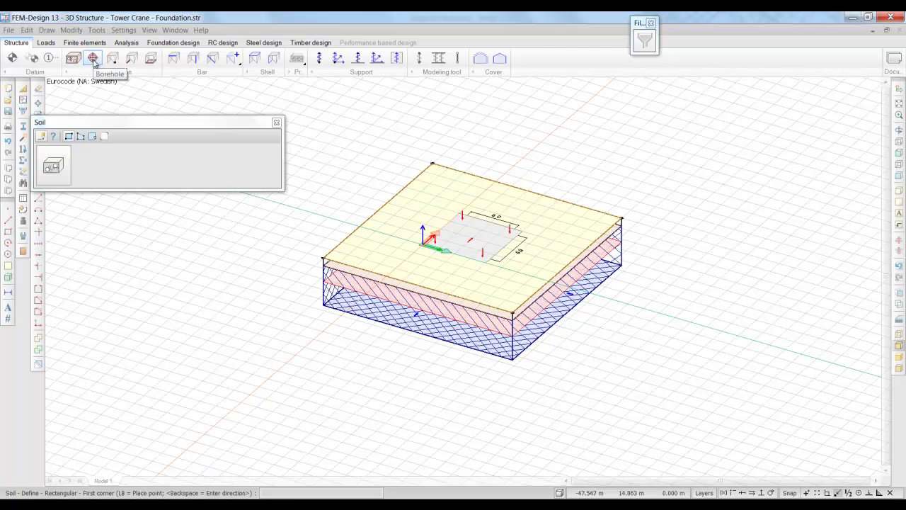
pyautogui.click(93, 59)
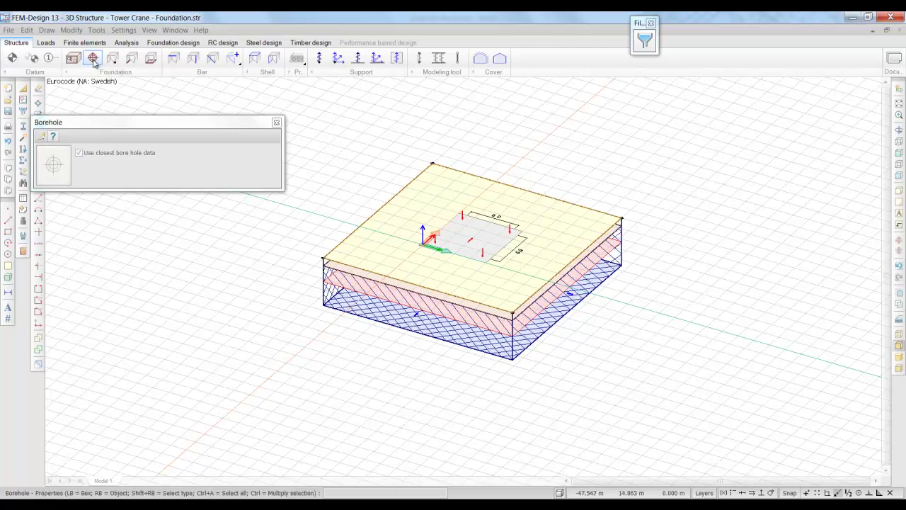
pyautogui.click(296, 118)
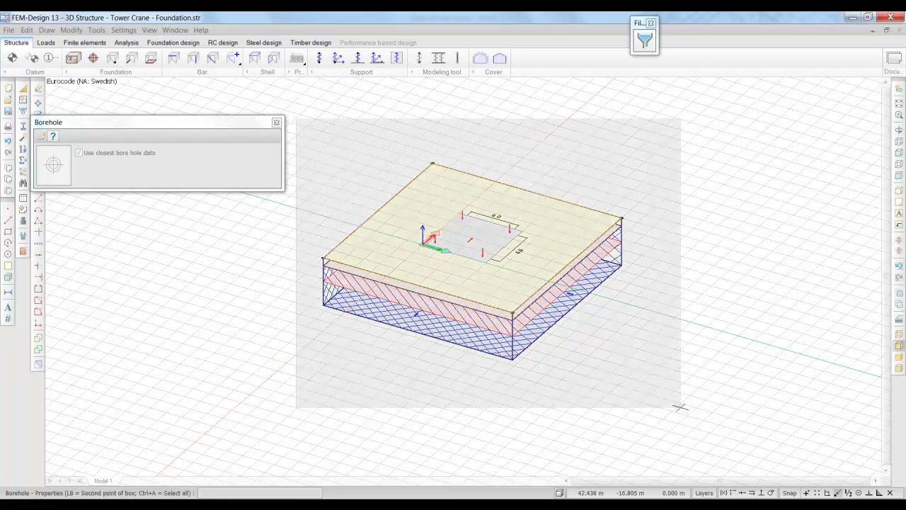
pyautogui.click(700, 424)
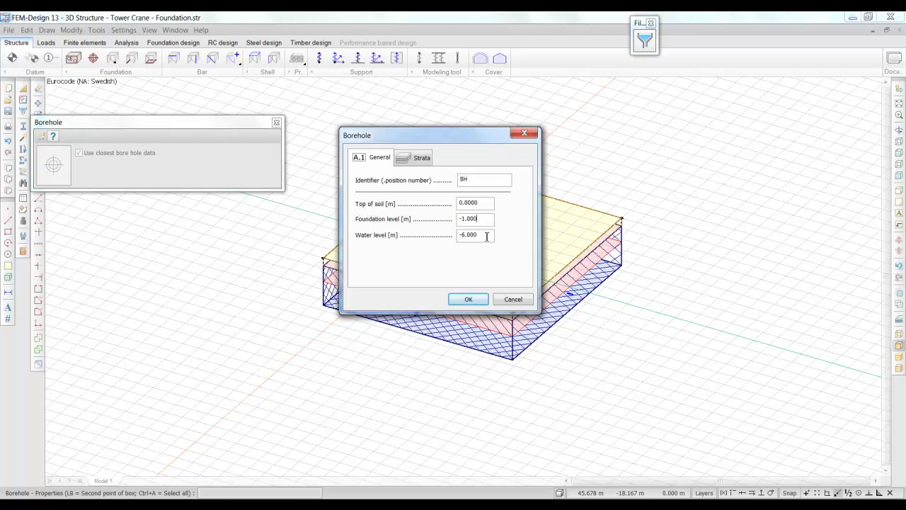
# Set the water level to -3 and the CITi stratum's top level to -1.5 m
pyautogui.press('Tab')
pyautogui.write('-3')
pyautogui.click(417, 158)
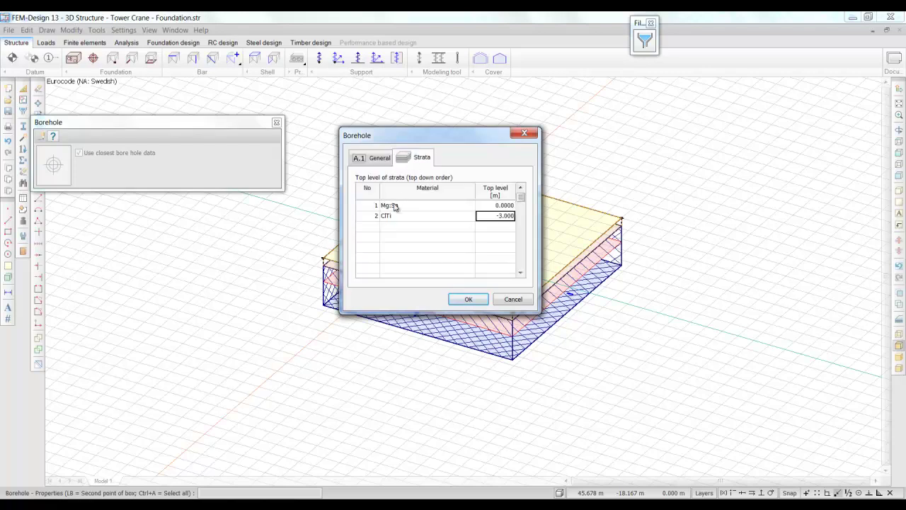
pyautogui.click(487, 215)
pyautogui.click(487, 217)
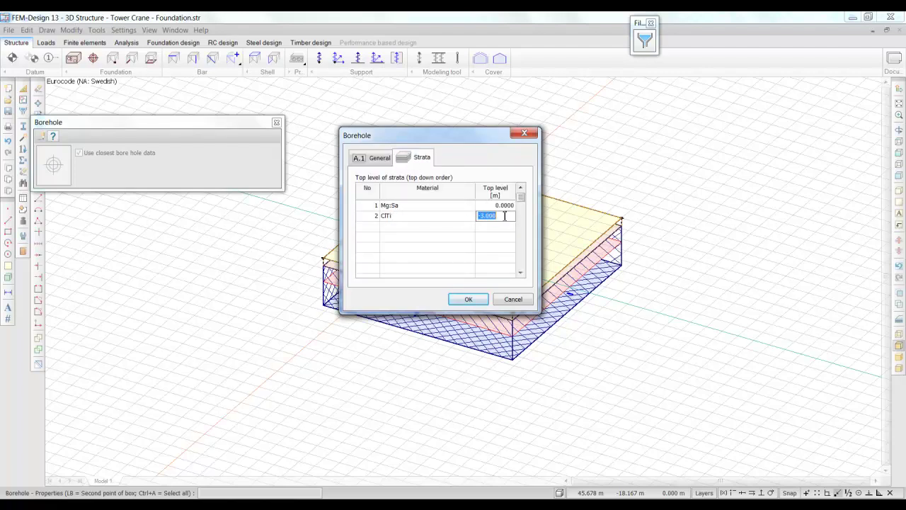
pyautogui.write('-1.5')
pyautogui.click(468, 299)
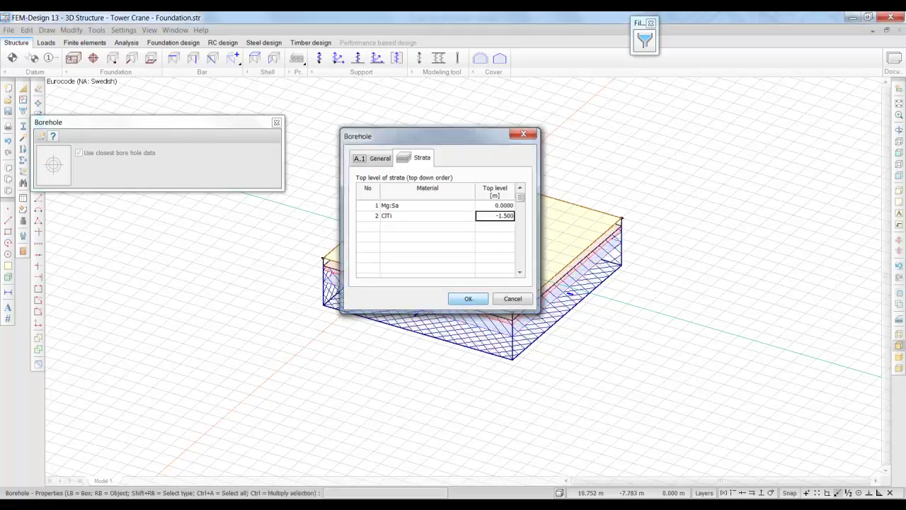
# Inspect the soil block from the front, then return to an enlarged isometric view
pyautogui.click(899, 154)
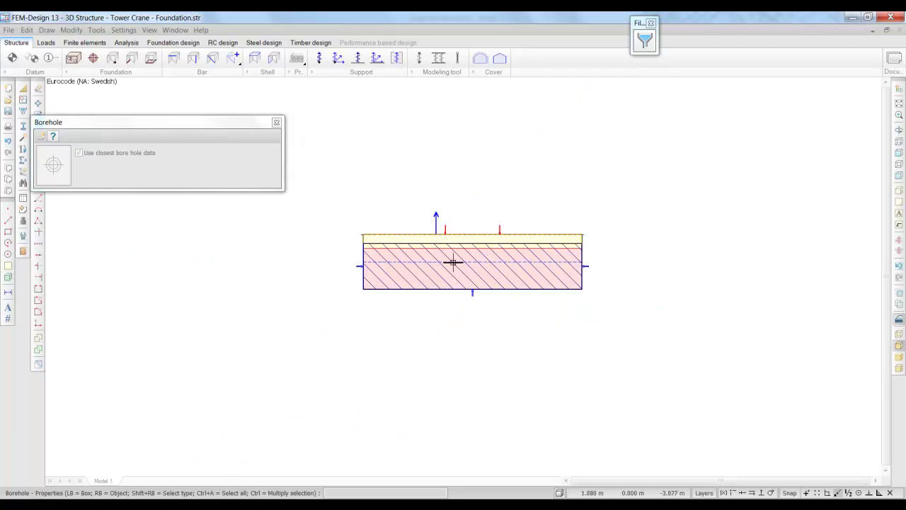
pyautogui.press('Escape')
pyautogui.click(899, 175)
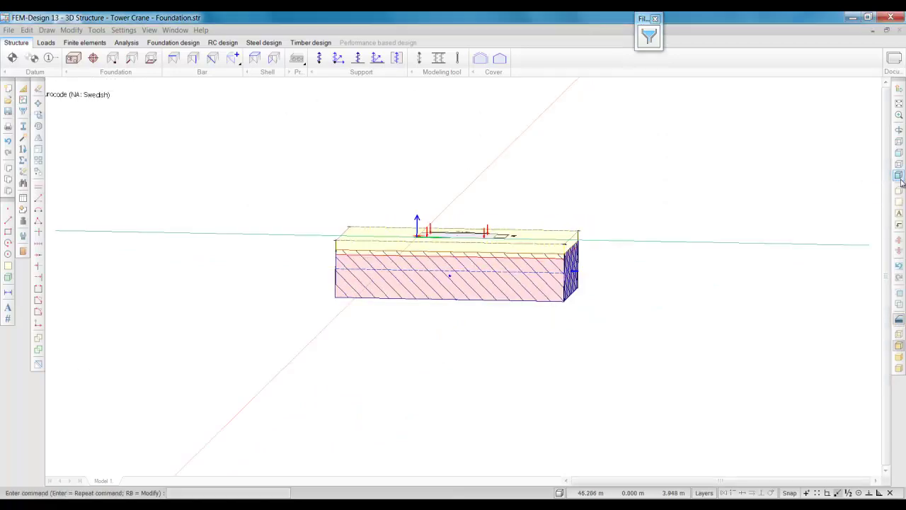
pyautogui.click(899, 106)
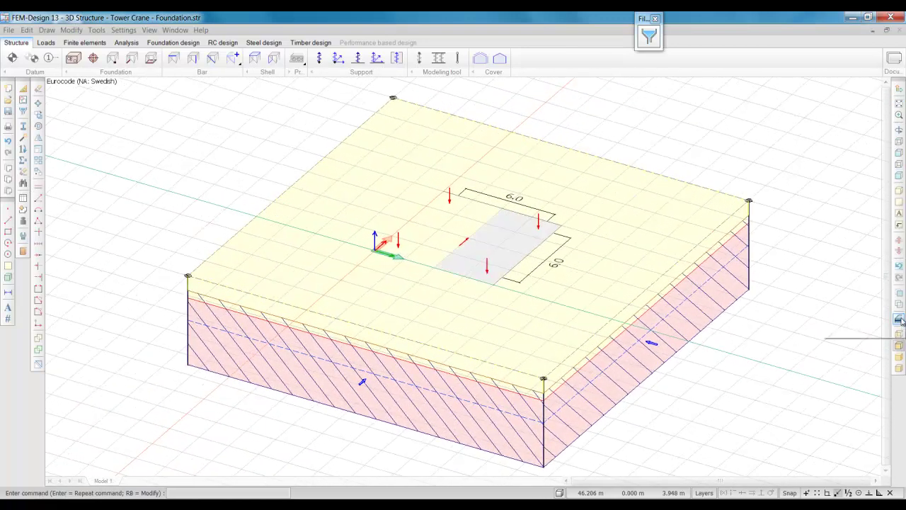
# Use Average element size on the Finite elements tab for the foundation slab, then the soil region
pyautogui.click(46, 43)
pyautogui.click(86, 44)
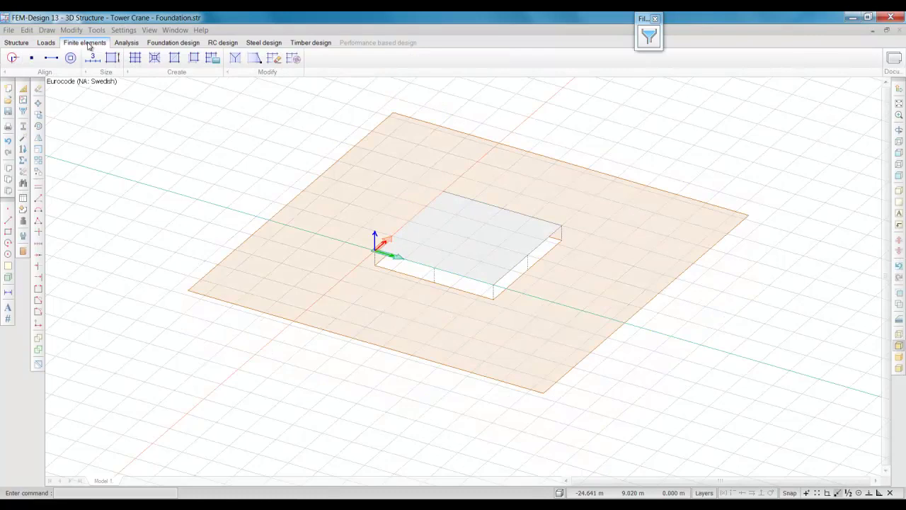
pyautogui.click(112, 59)
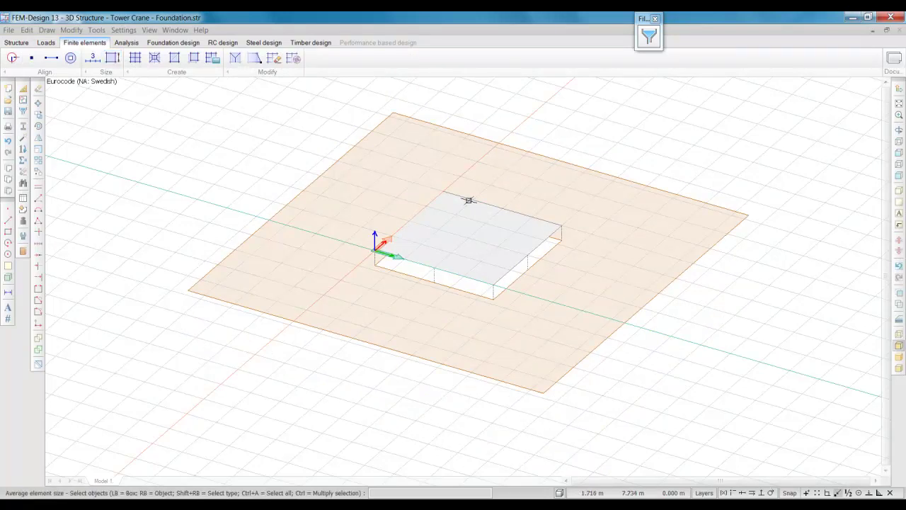
pyautogui.click(456, 236)
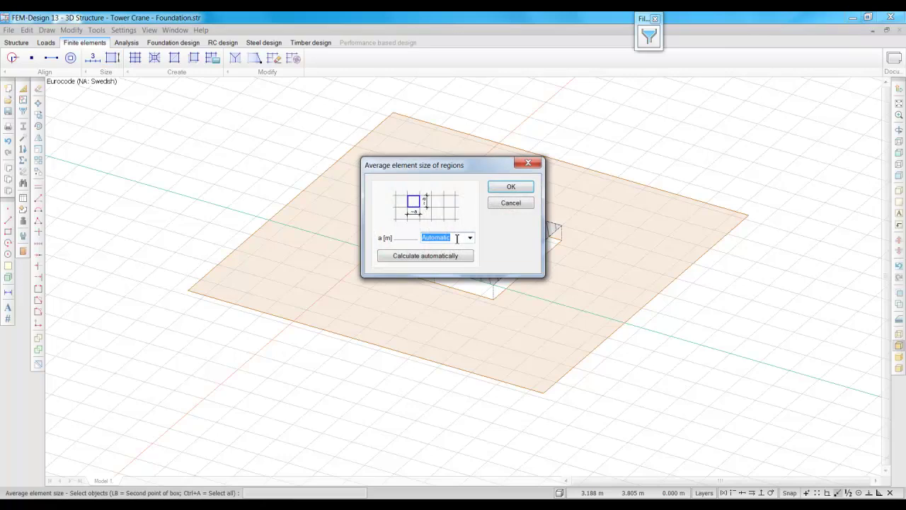
pyautogui.write('1')
pyautogui.click(498, 189)
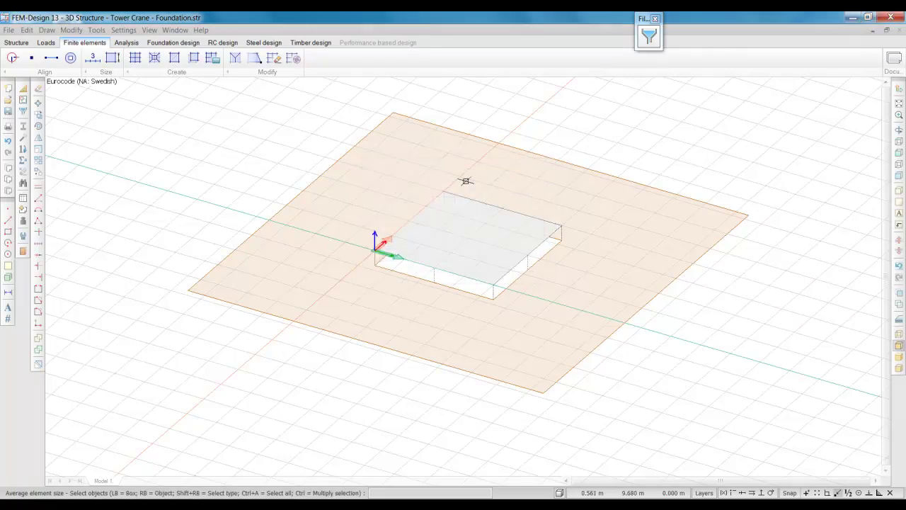
pyautogui.click(324, 231)
pyautogui.write('1')
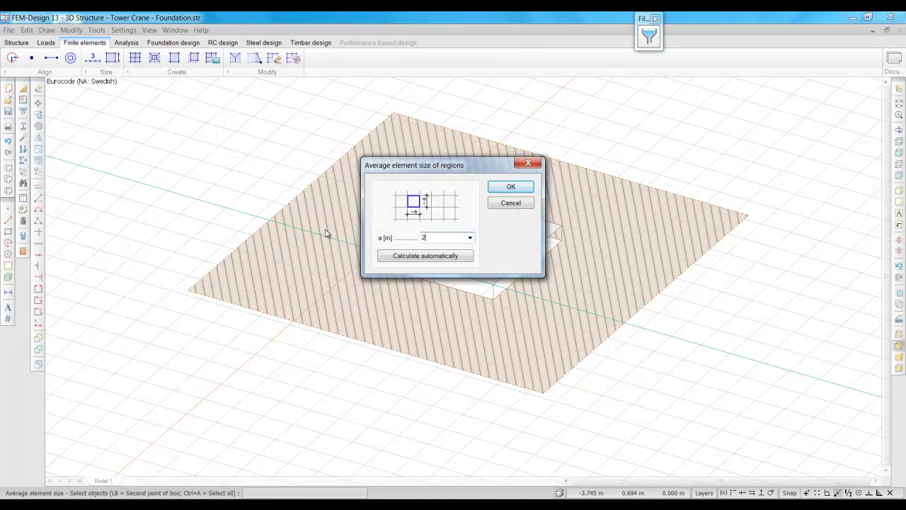
pyautogui.click(508, 186)
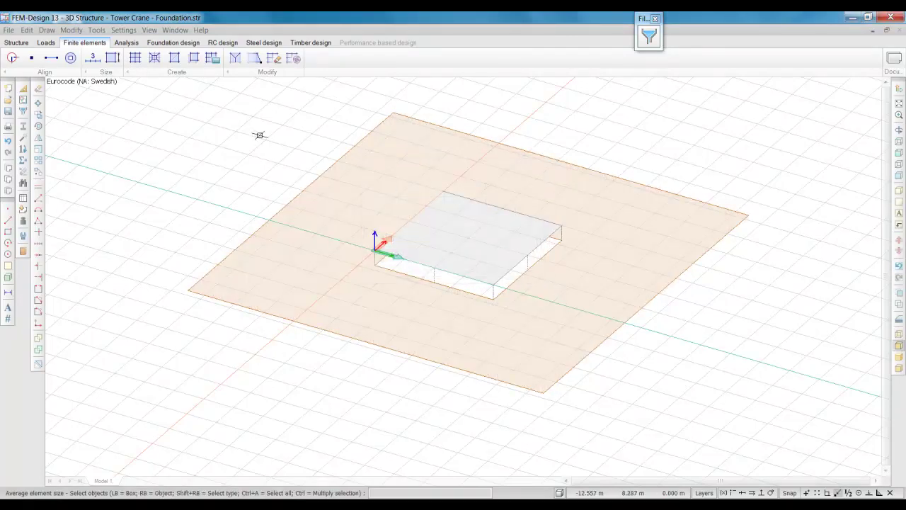
# Generate the mesh and calculate with Load combinations ticked, acknowledging the 0:02:31 run time
pyautogui.click(216, 63)
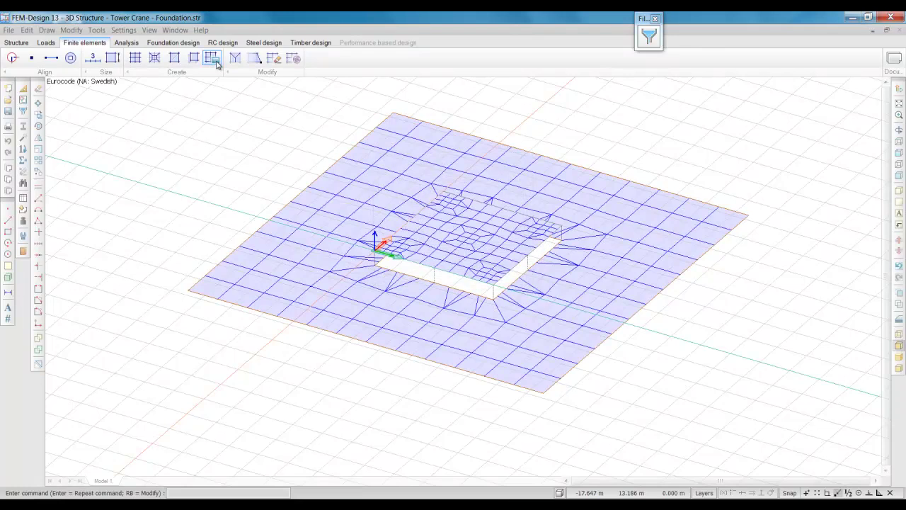
pyautogui.click(127, 43)
pyautogui.click(13, 60)
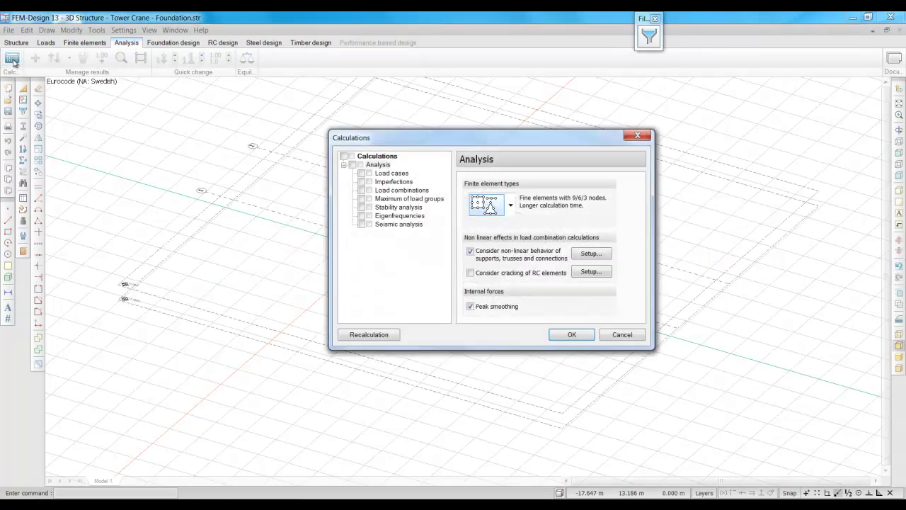
pyautogui.click(361, 190)
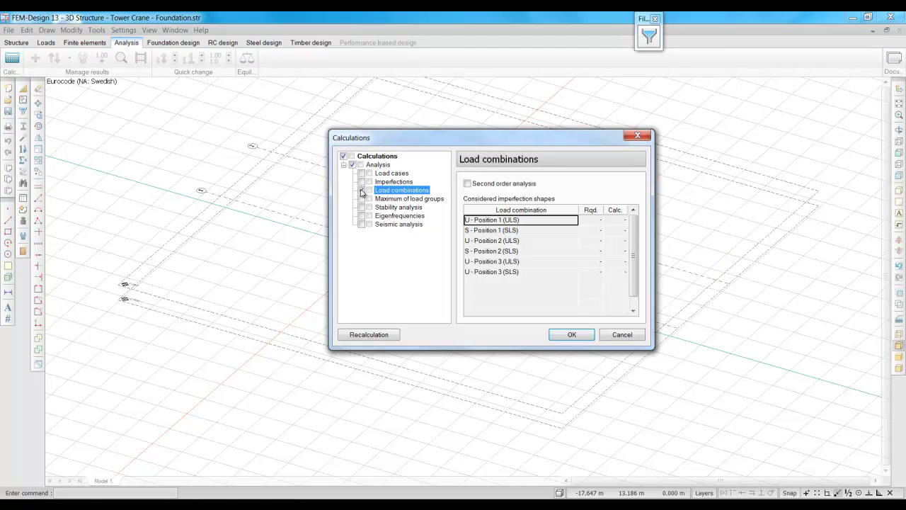
pyautogui.click(568, 336)
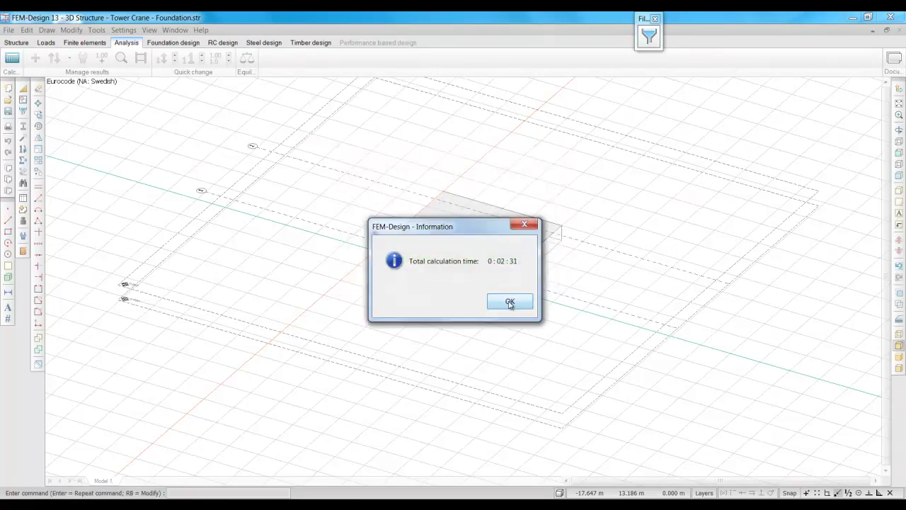
pyautogui.click(509, 302)
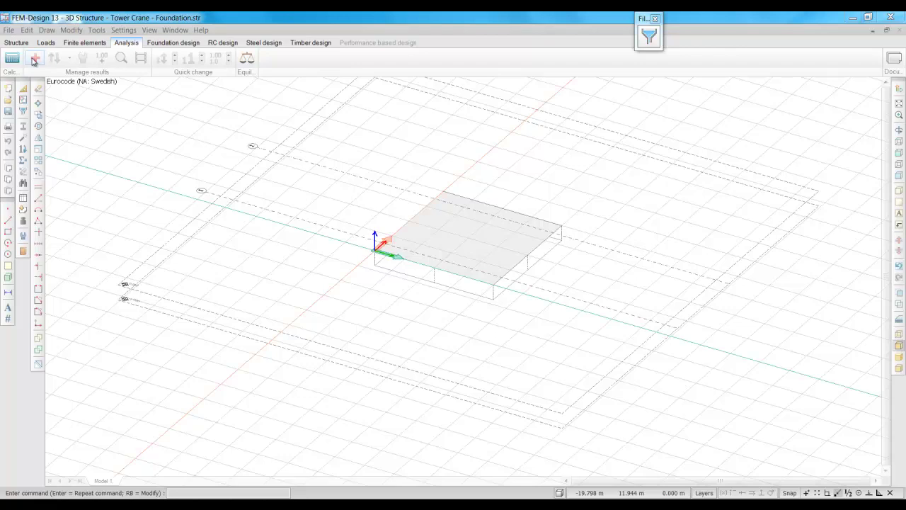
# Display Displacements results for the Position 1 (SLS) load combination
pyautogui.click(300, 160)
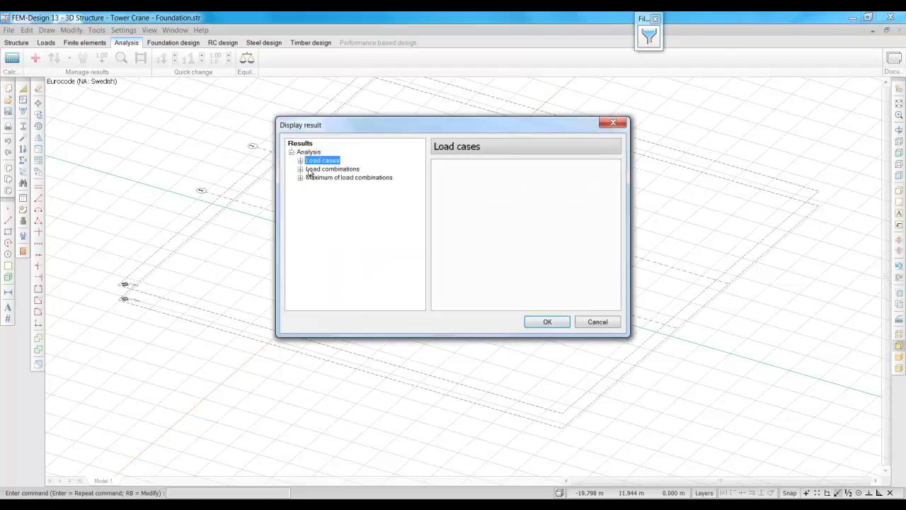
pyautogui.click(300, 169)
pyautogui.click(327, 178)
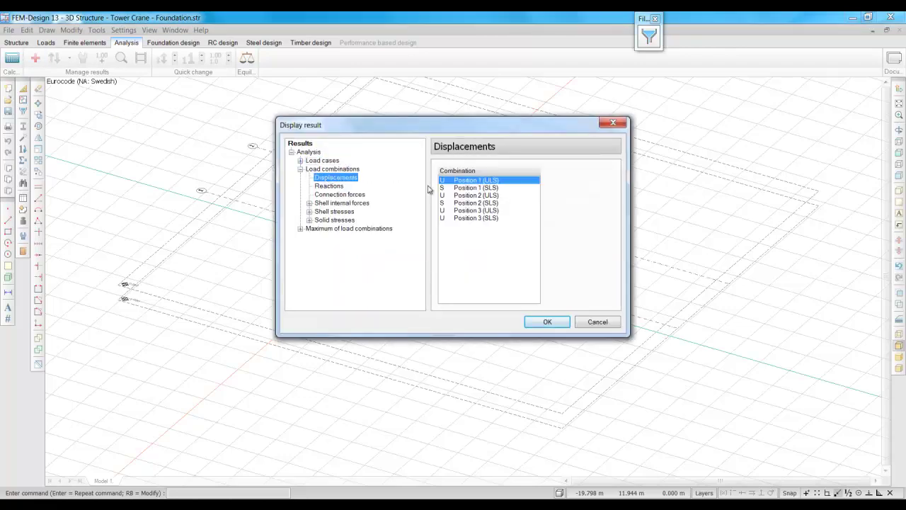
pyautogui.click(469, 188)
pyautogui.click(545, 321)
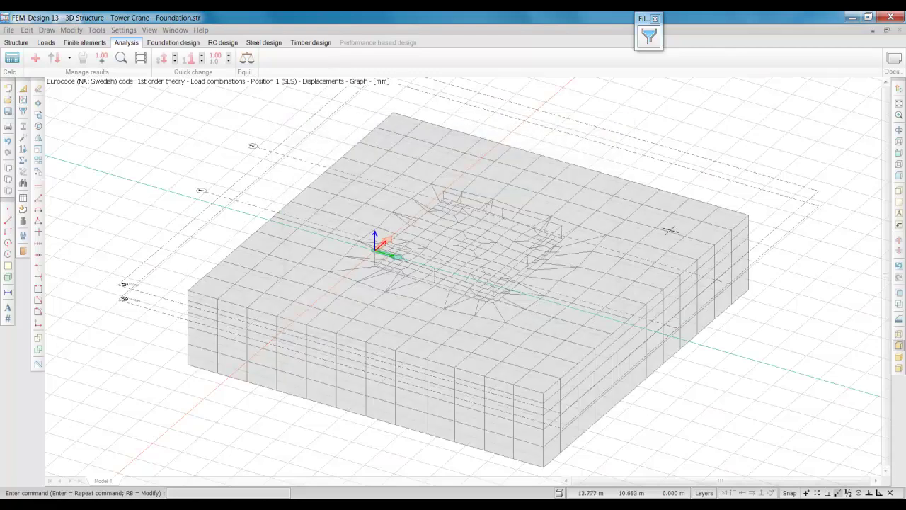
# Orbit to a side view, show only Storey 1 and change the Axes layer visibility
pyautogui.click(899, 132)
pyautogui.moveTo(741, 352); pyautogui.dragTo(771, 312)
pyautogui.moveTo(899, 225)
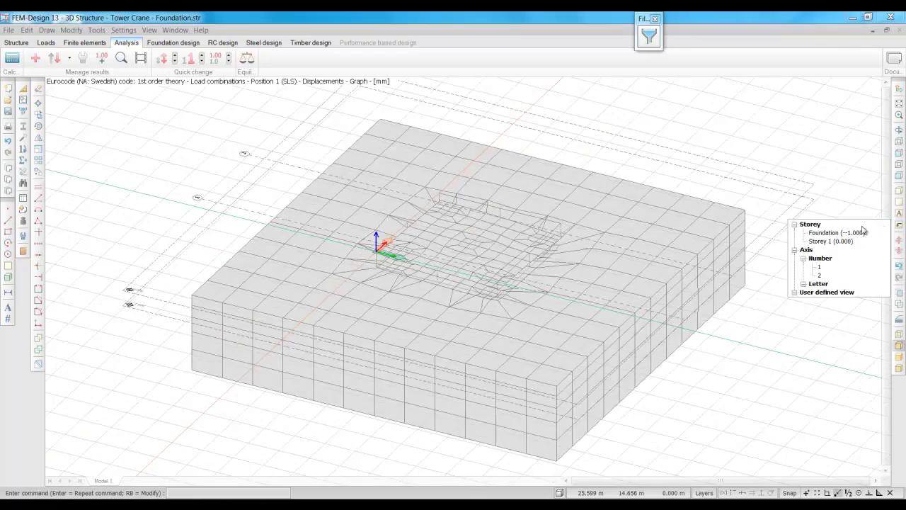
pyautogui.click(830, 240)
pyautogui.click(703, 492)
pyautogui.click(356, 168)
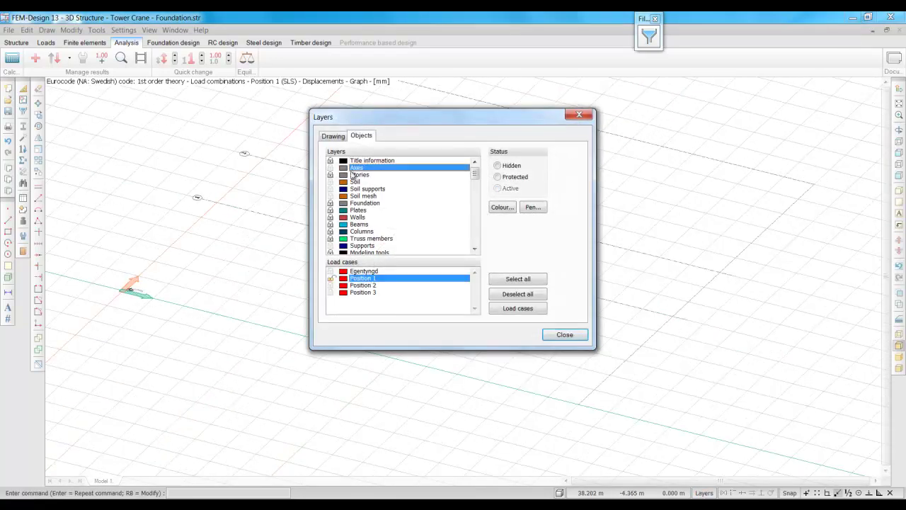
pyautogui.click(564, 334)
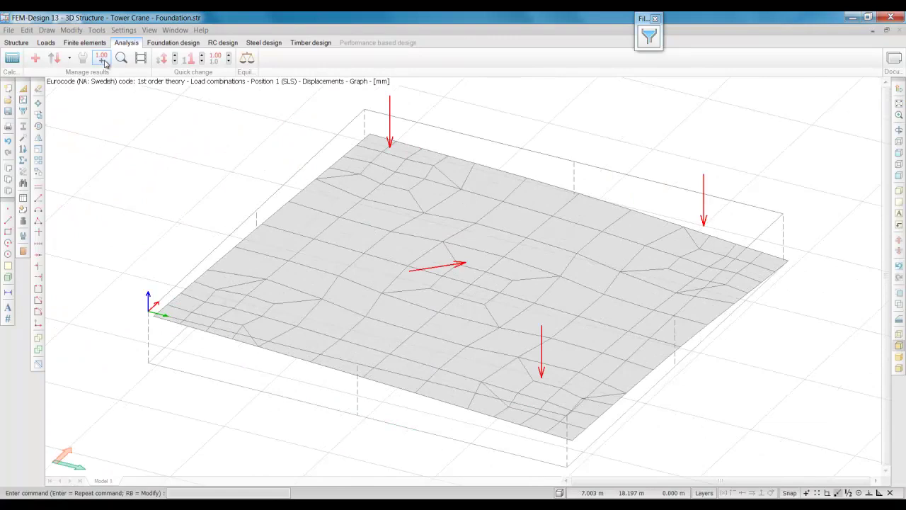
# Label slab settlements at the three load points and the left corner (5, 8, 5, 2 mm)
pyautogui.click(103, 61)
pyautogui.click(393, 171)
pyautogui.click(707, 266)
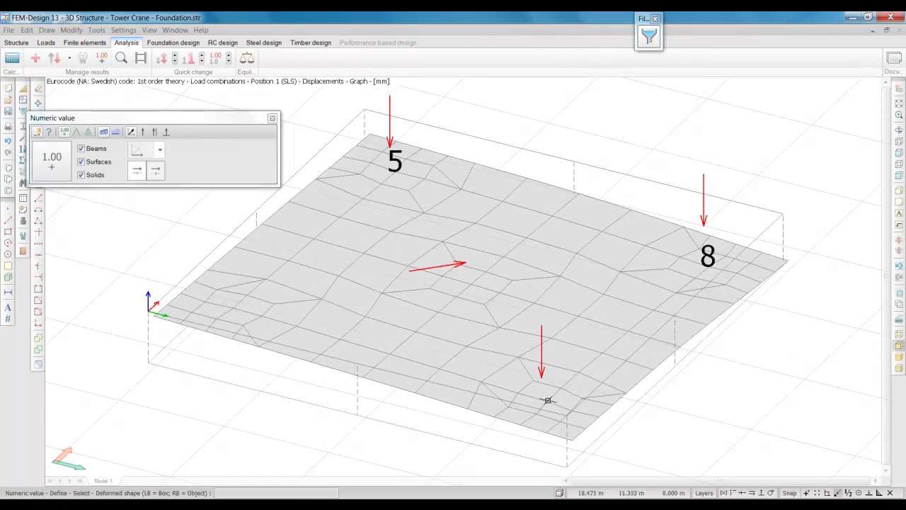
pyautogui.click(548, 400)
pyautogui.click(233, 309)
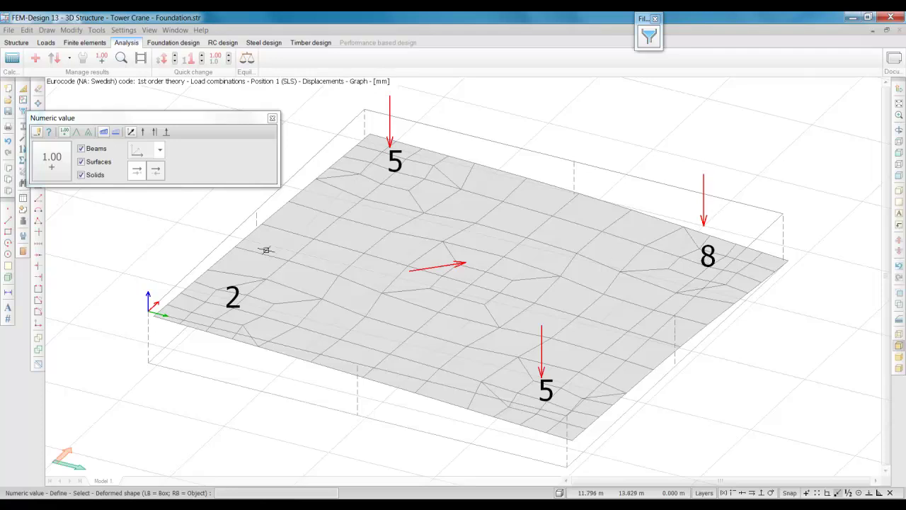
pyautogui.click(36, 59)
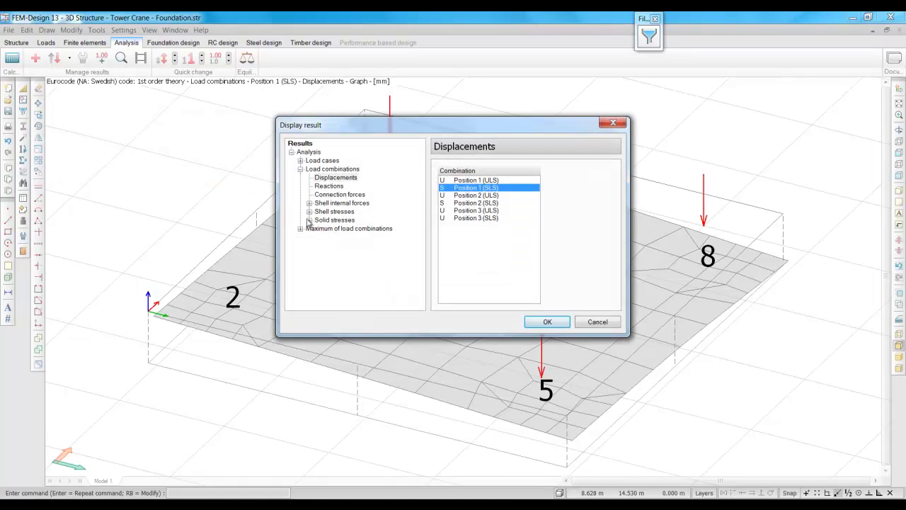
# Display the Solid stresses Sigma z' result for Position 1 (ULS)
pyautogui.click(309, 221)
pyautogui.click(336, 245)
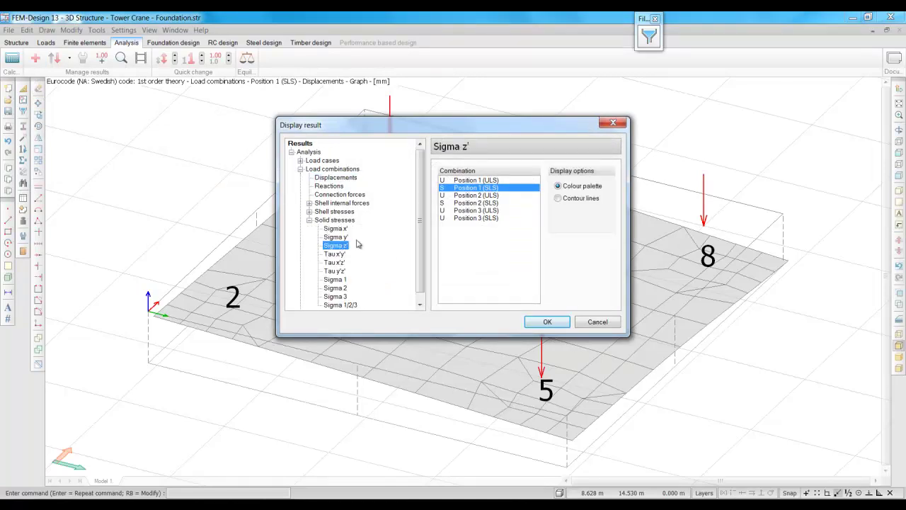
pyautogui.click(460, 181)
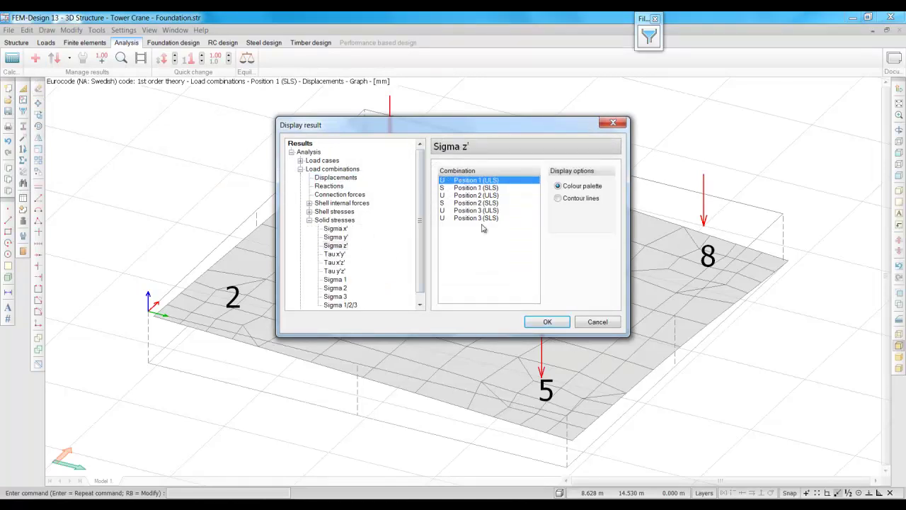
pyautogui.click(545, 322)
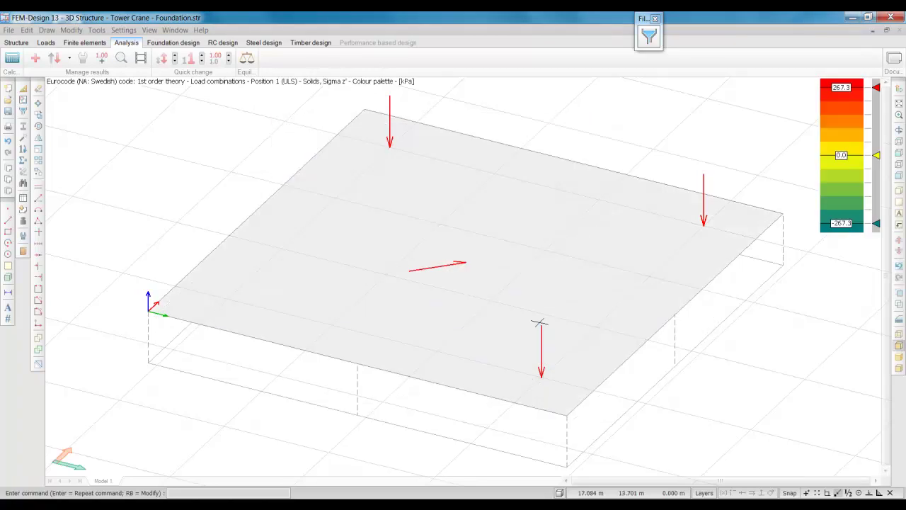
# Show the soil solids, fit them in view and orbit to a lower, flatter angle
pyautogui.click(898, 192)
pyautogui.click(898, 188)
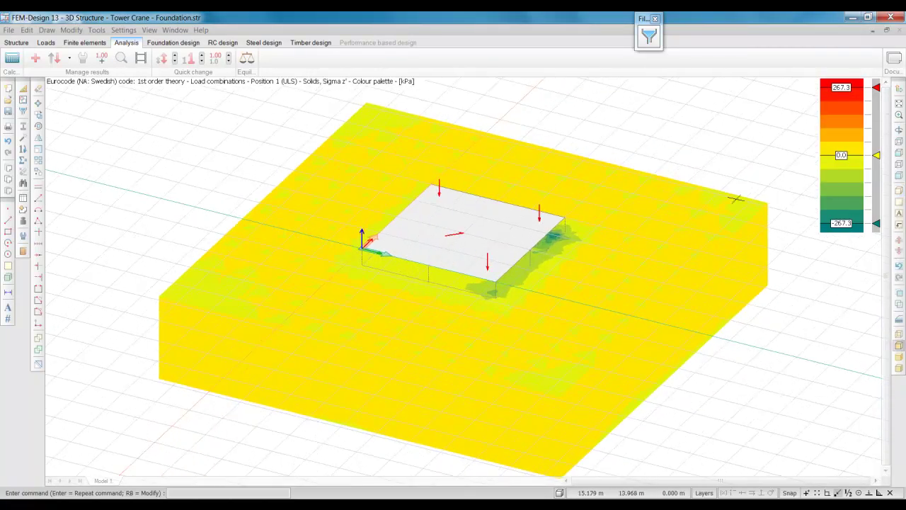
pyautogui.click(899, 141)
pyautogui.moveTo(659, 292); pyautogui.dragTo(682, 281)
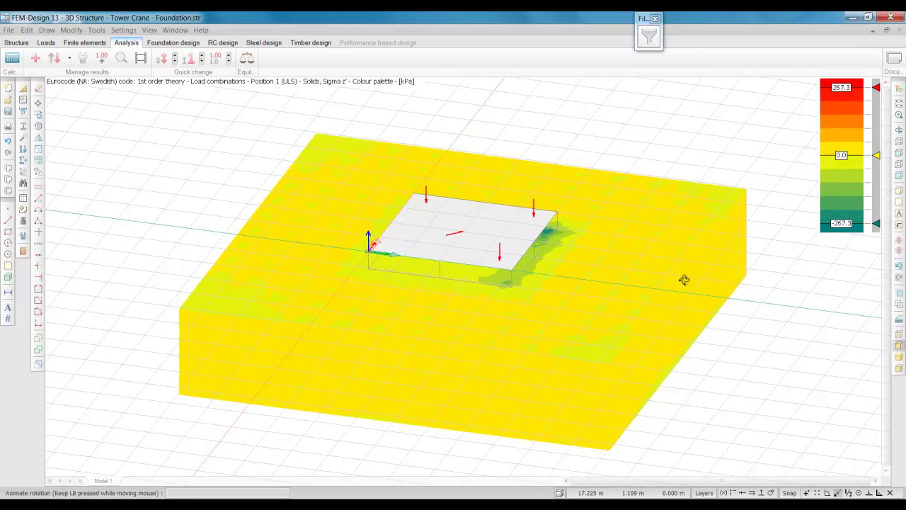
pyautogui.press('Escape')
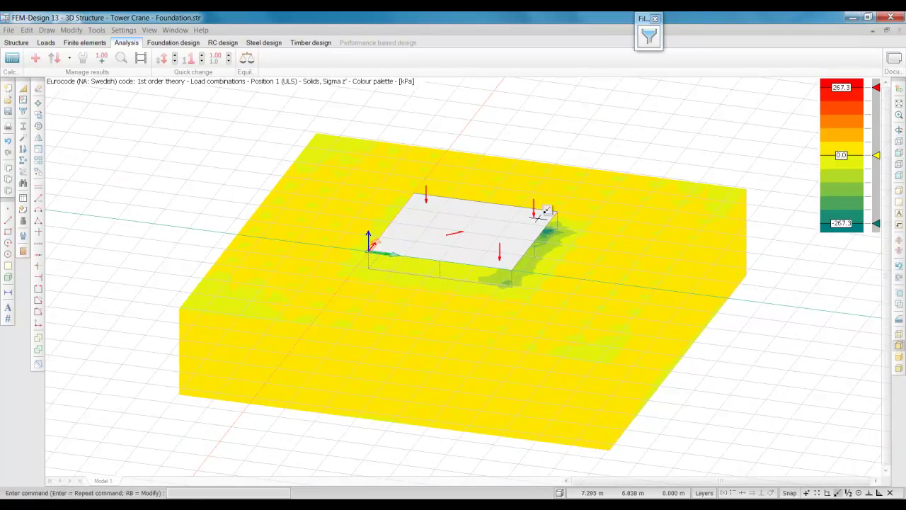
pyautogui.click(898, 225)
# Switch to the Axis 1 section and label -175, -116 and -72 kPa beneath the right load
pyautogui.click(819, 269)
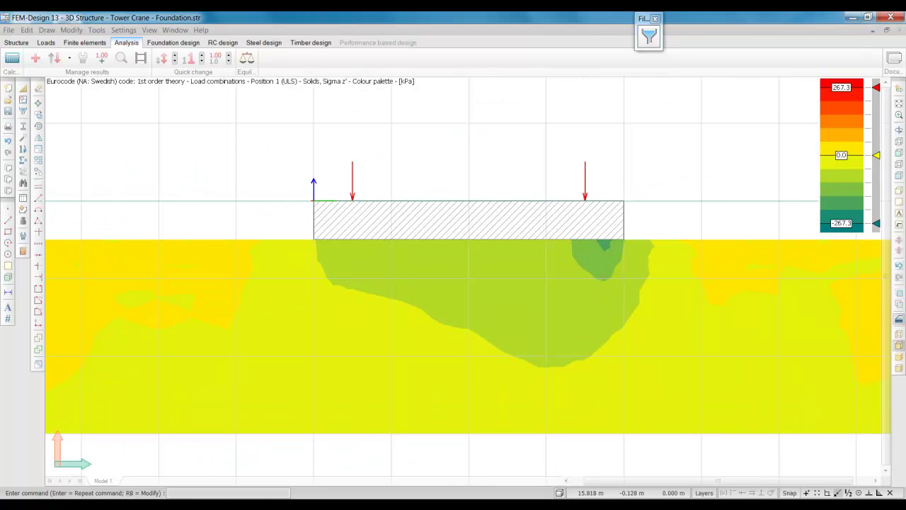
pyautogui.scroll(1, 489, 209)
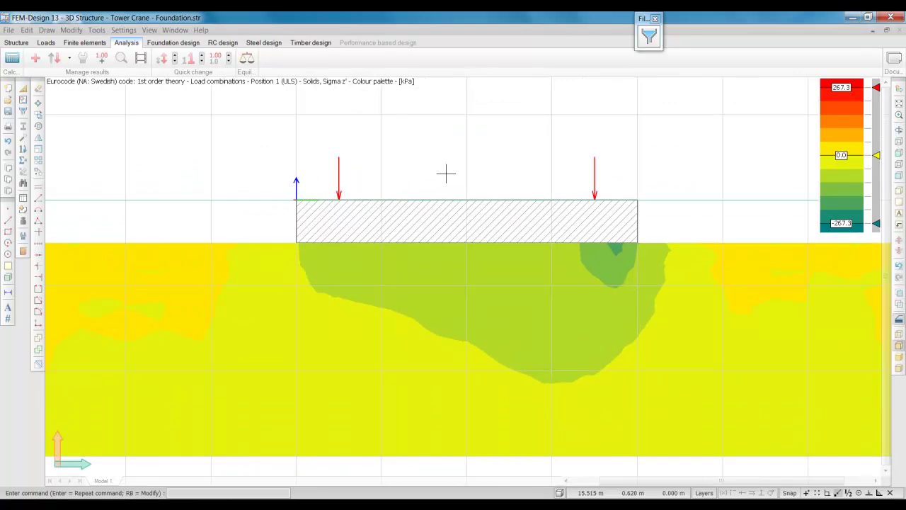
pyautogui.click(101, 59)
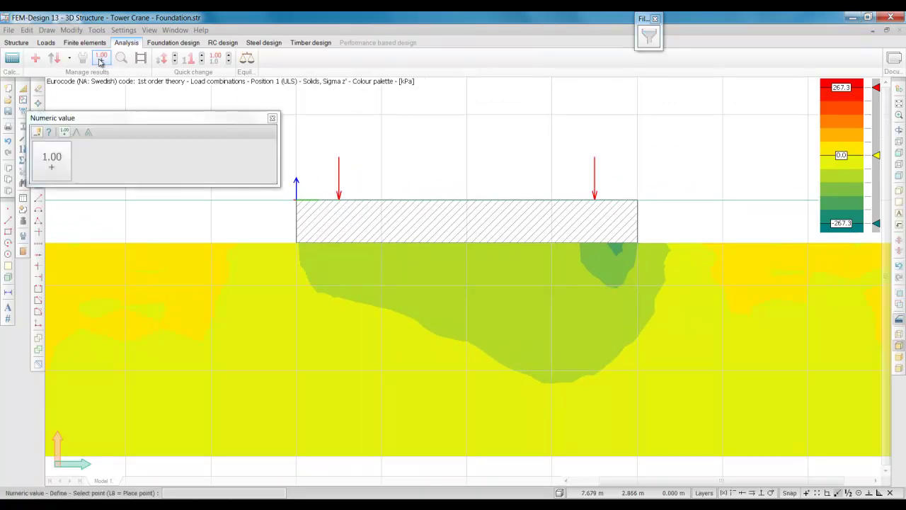
pyautogui.click(615, 247)
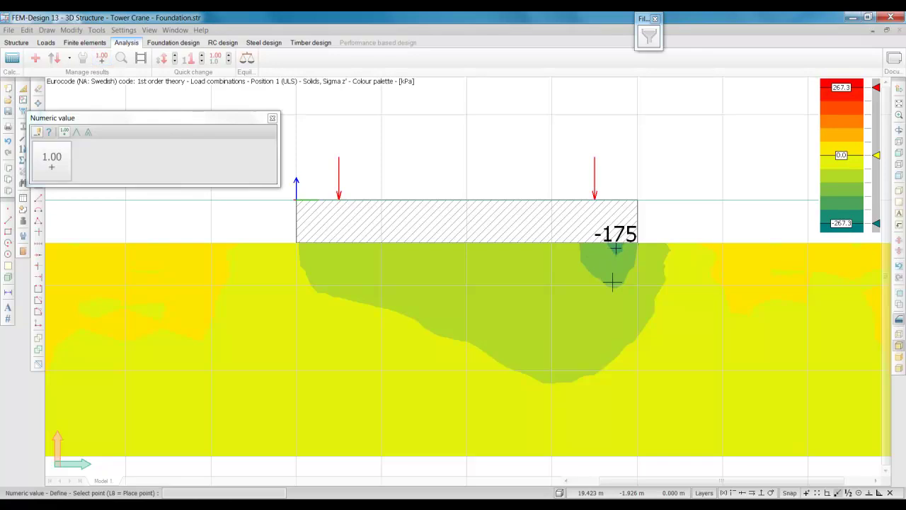
pyautogui.click(612, 281)
pyautogui.click(595, 330)
pyautogui.press('Escape')
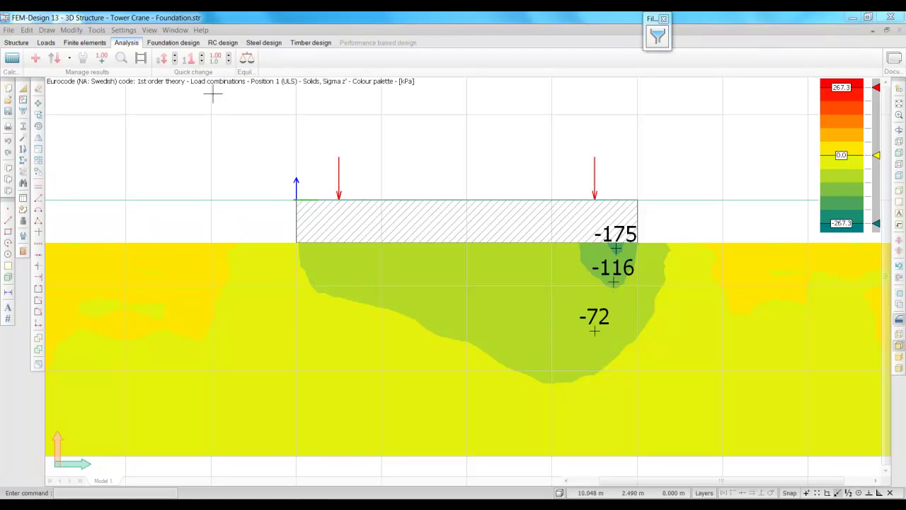
# Define auto-design surface reinforcement for the slab: B500 d16/250 net on both faces, group F.1.1
pyautogui.click(222, 42)
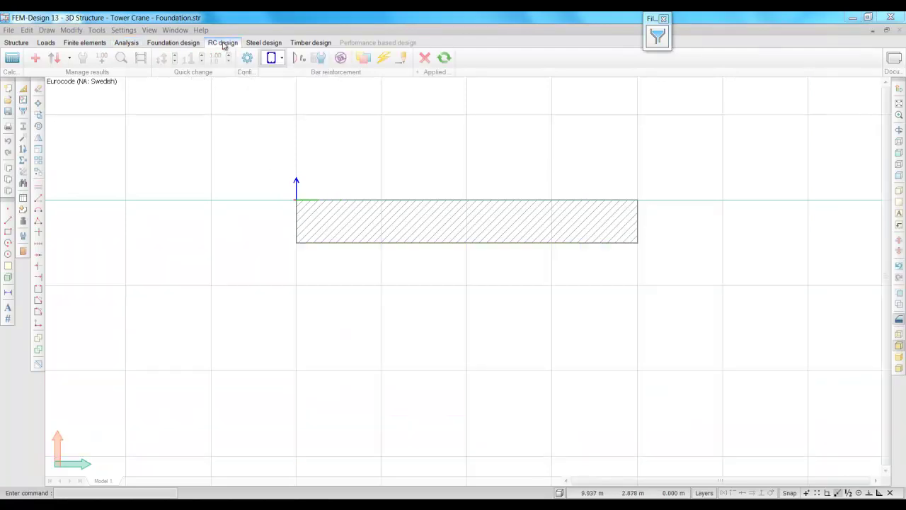
pyautogui.click(898, 189)
pyautogui.click(281, 58)
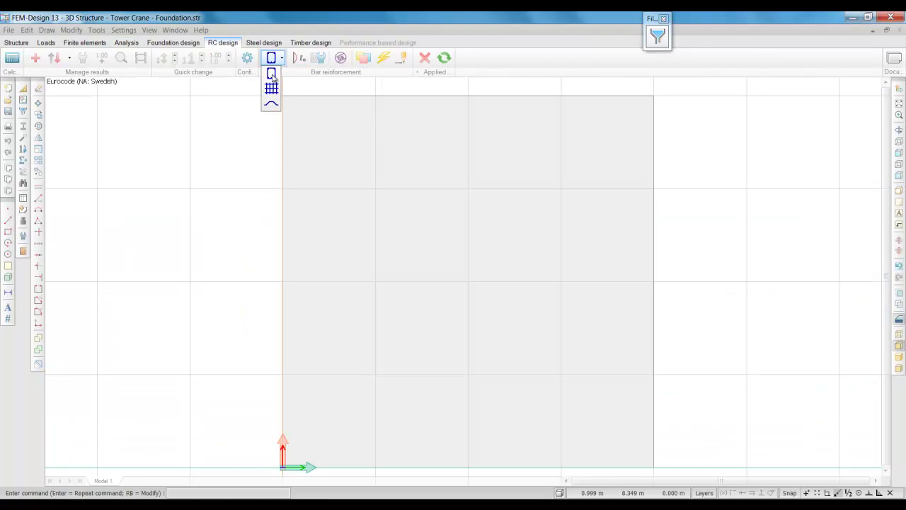
pyautogui.click(272, 86)
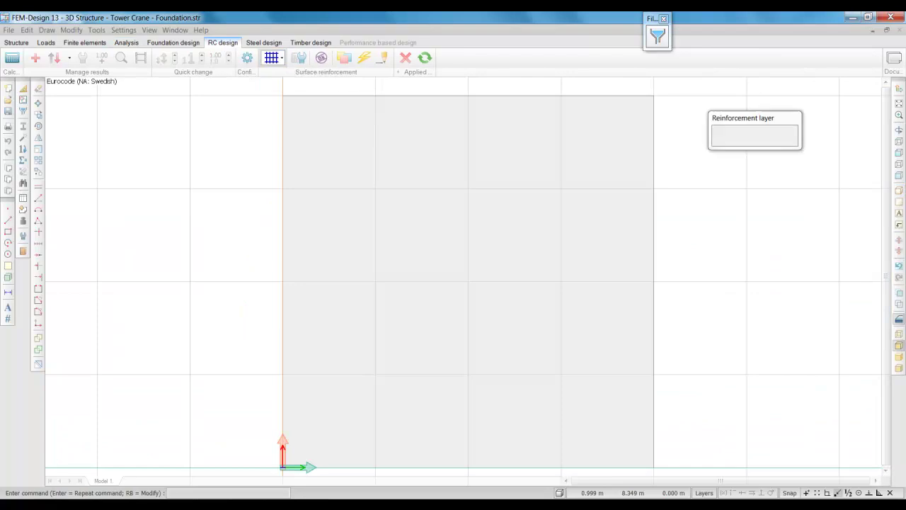
pyautogui.click(364, 59)
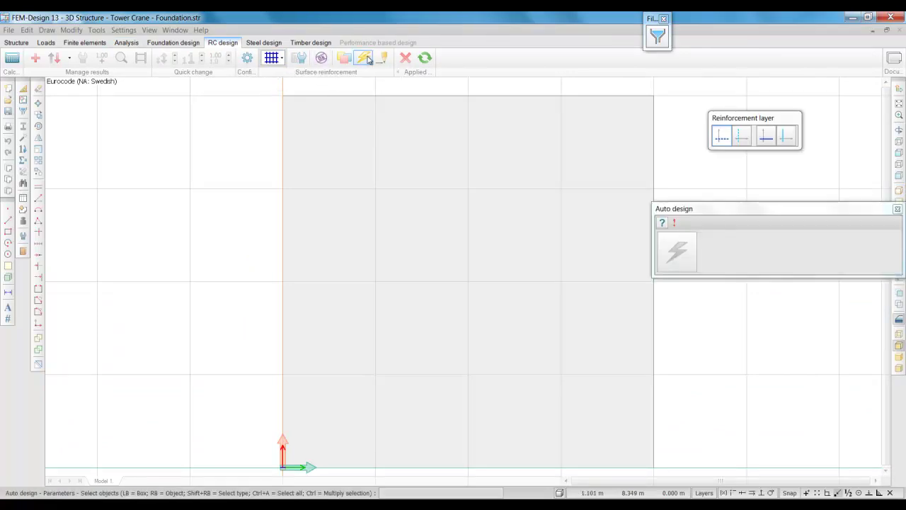
pyautogui.click(525, 238)
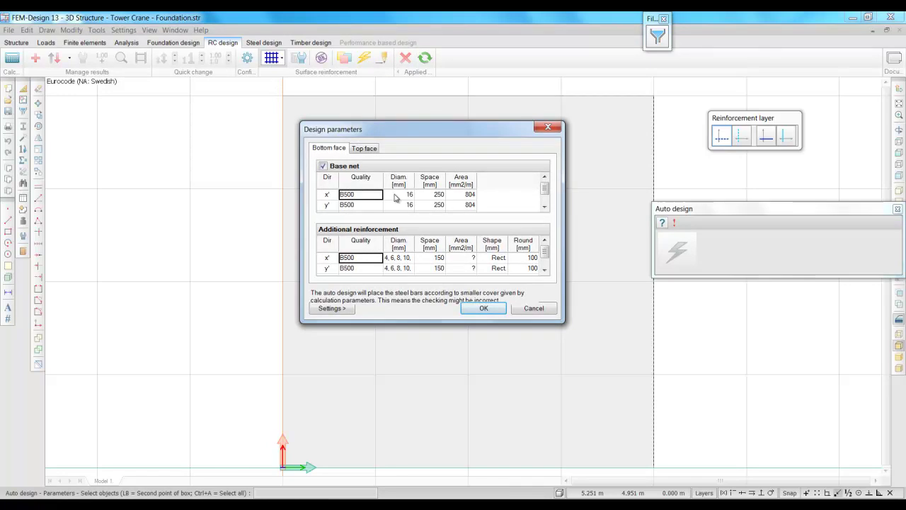
pyautogui.click(364, 149)
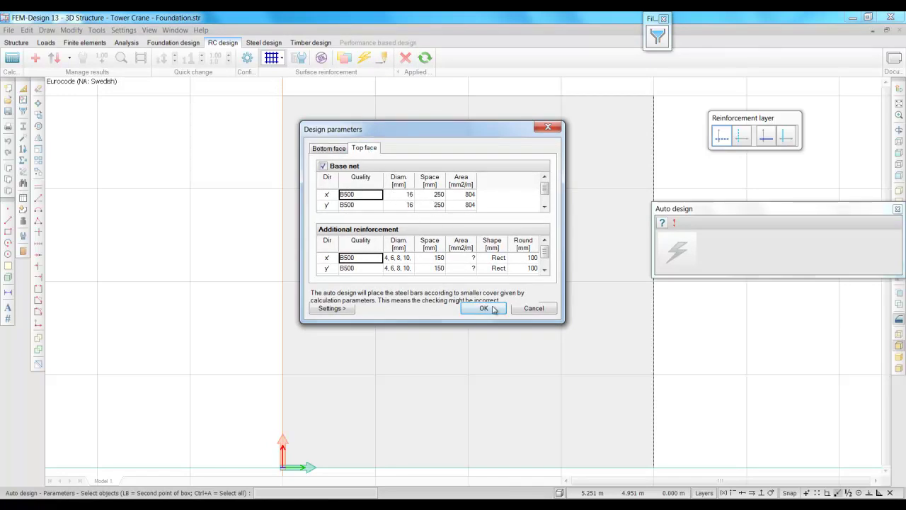
pyautogui.click(484, 309)
# Run the design on slab group F.1.1 and review each reinforcement layer (1.616 t, 94%)
pyautogui.click(675, 224)
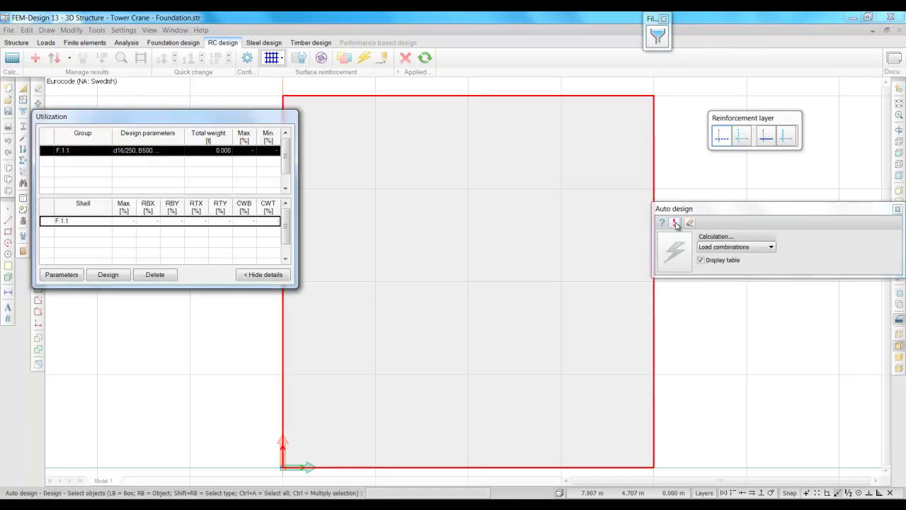
pyautogui.click(531, 224)
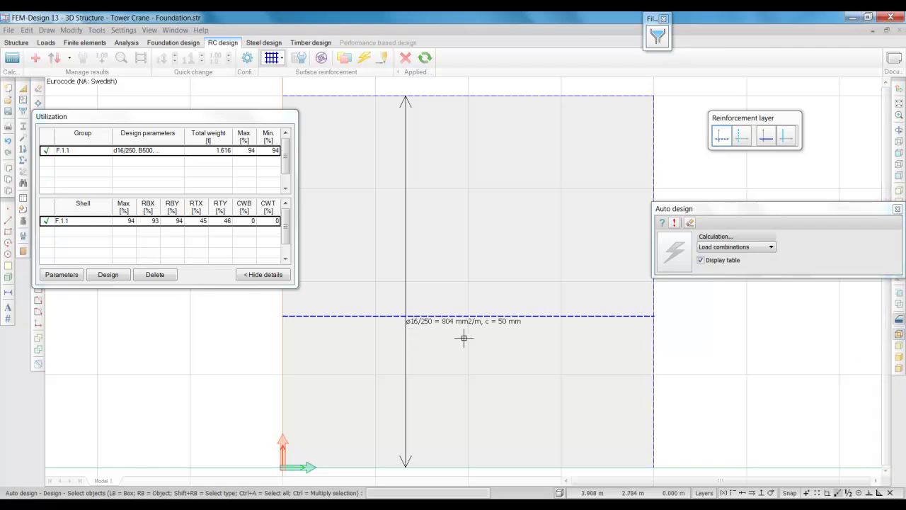
pyautogui.click(742, 137)
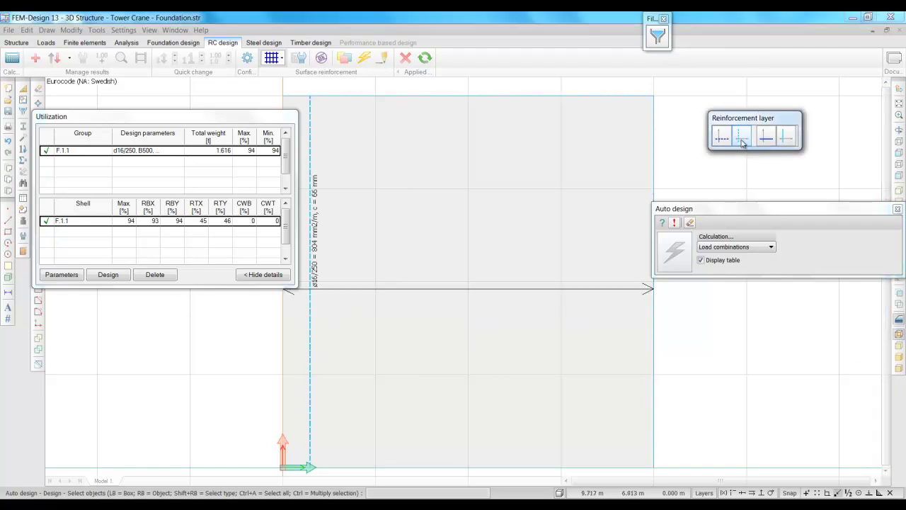
pyautogui.click(765, 137)
pyautogui.click(787, 136)
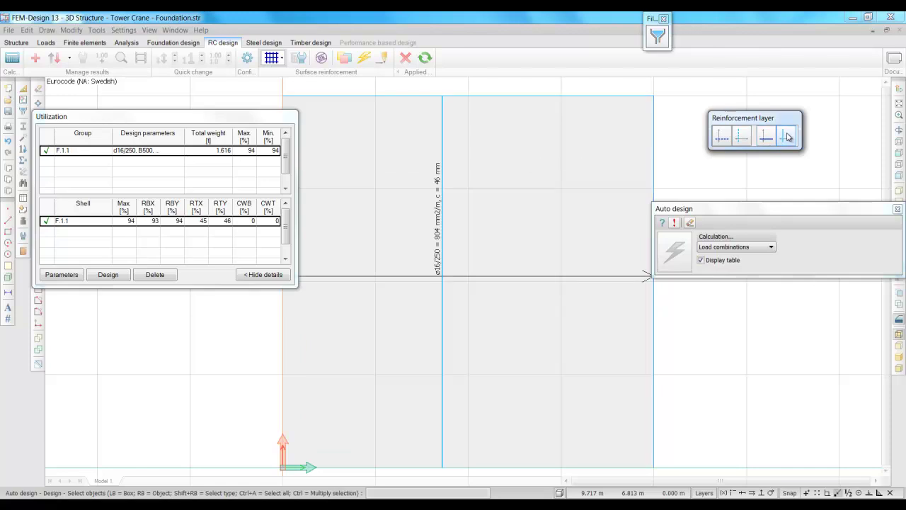